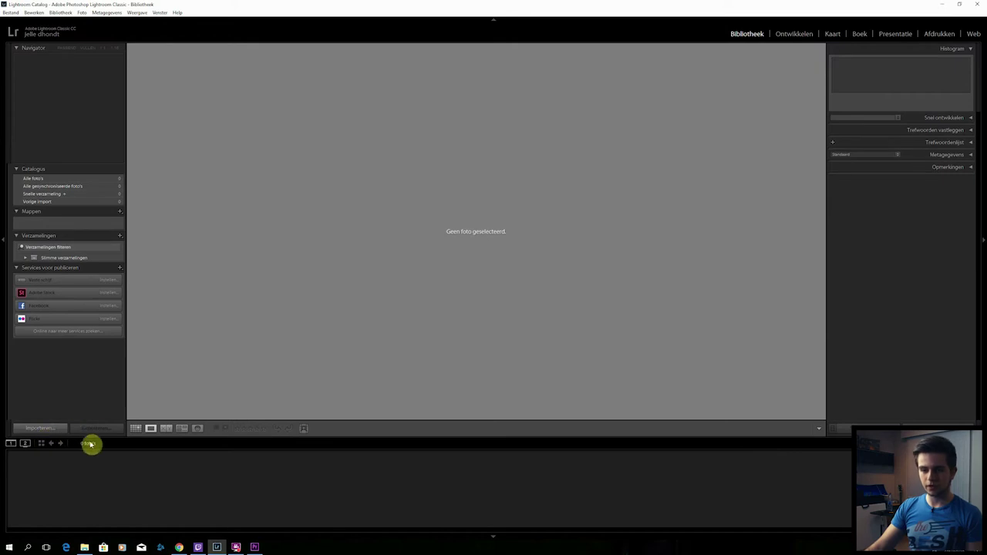
- Import all photos from the "footage time lapse RAW" folder into the catalog, copying them as DNG
left_click(9, 13)
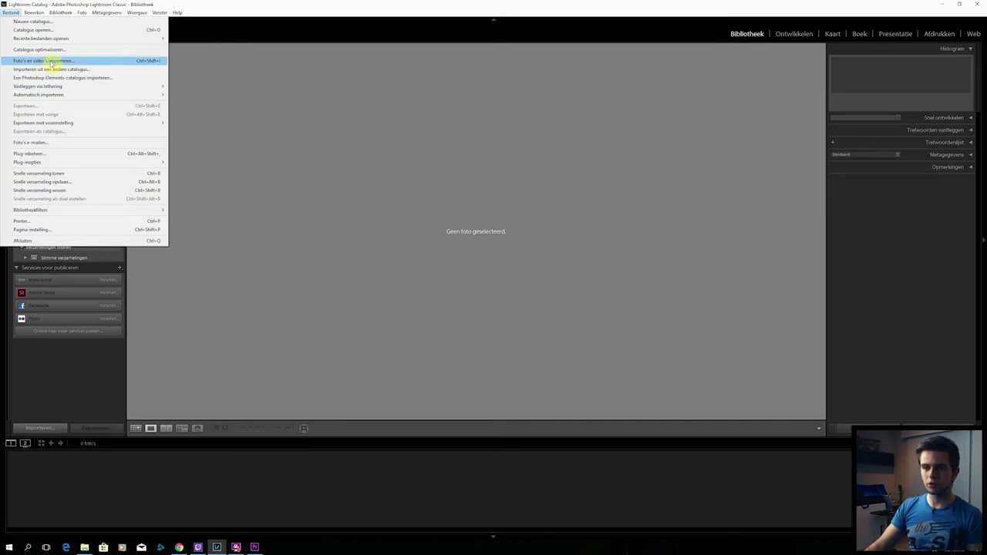
left_click(51, 61)
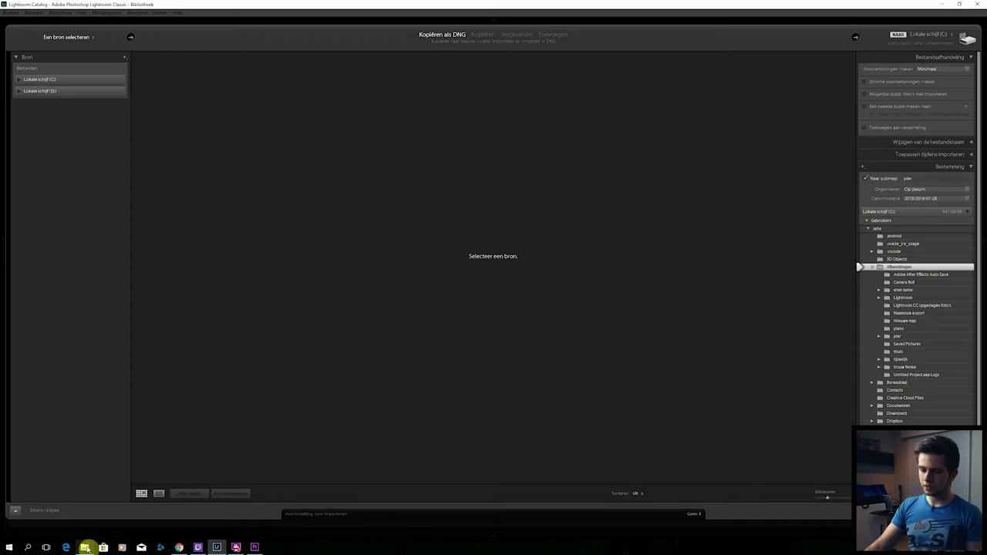
left_click(84, 547)
left_click(427, 239)
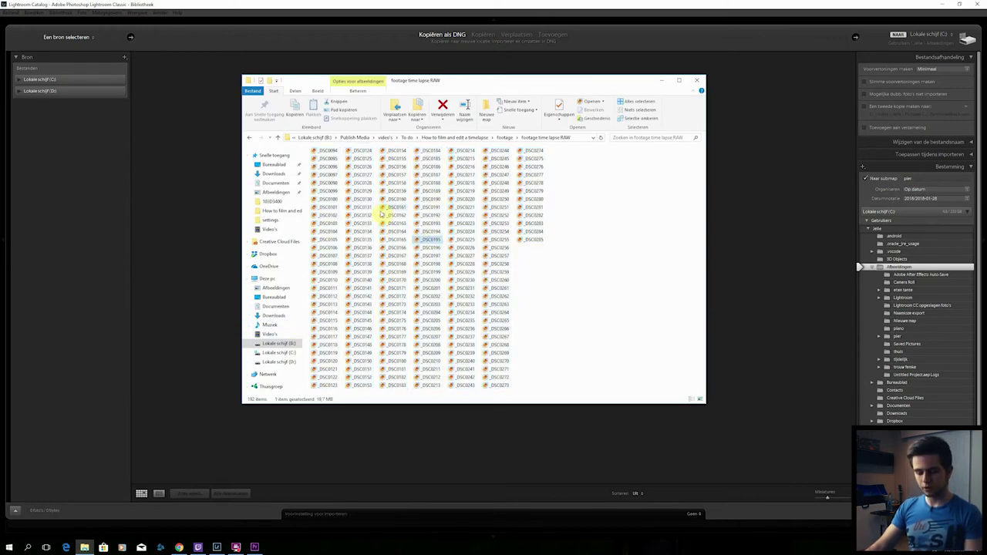
key("ctrl+a")
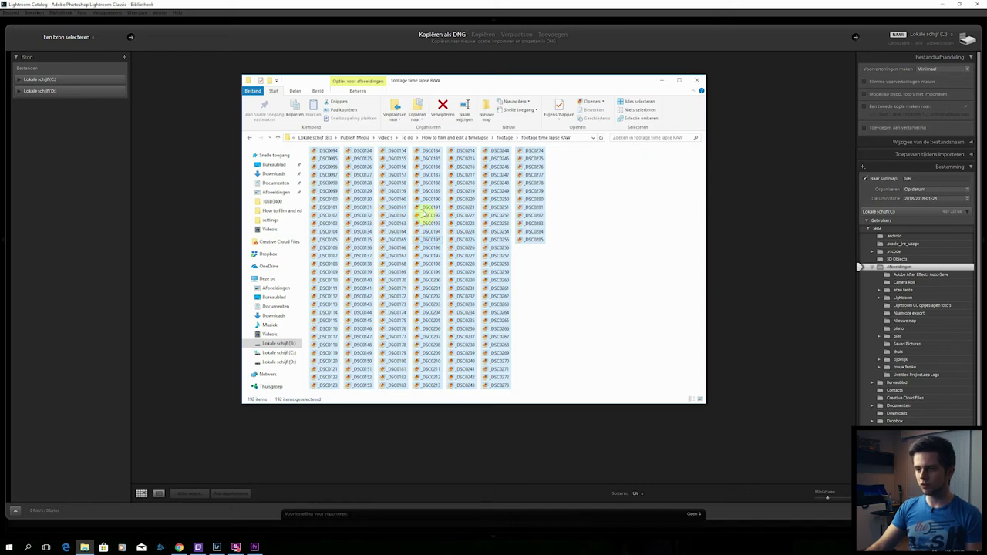
left_click_drag(396, 202, 185, 148)
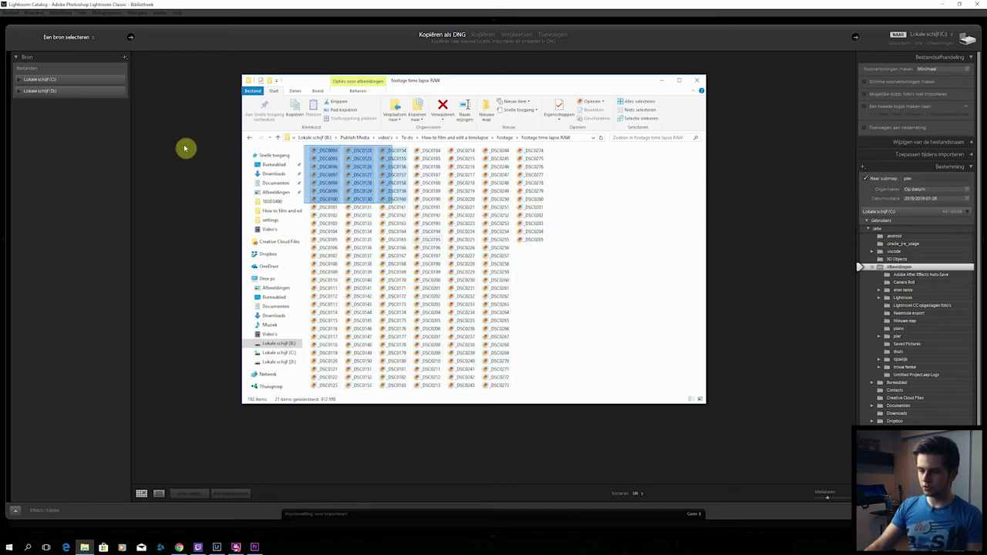
left_click(370, 222)
key("ctrl+a")
left_click_drag(365, 211, 219, 162)
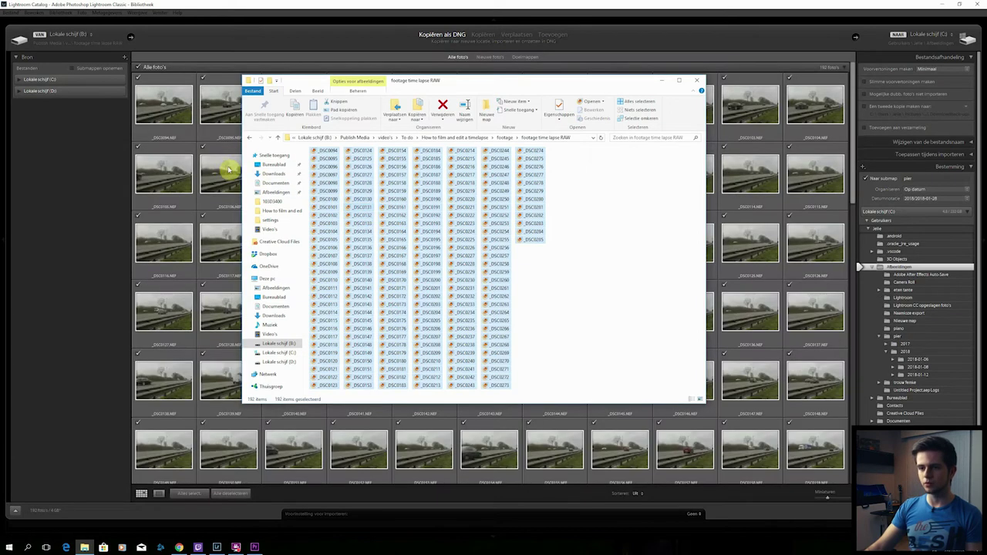
left_click(200, 34)
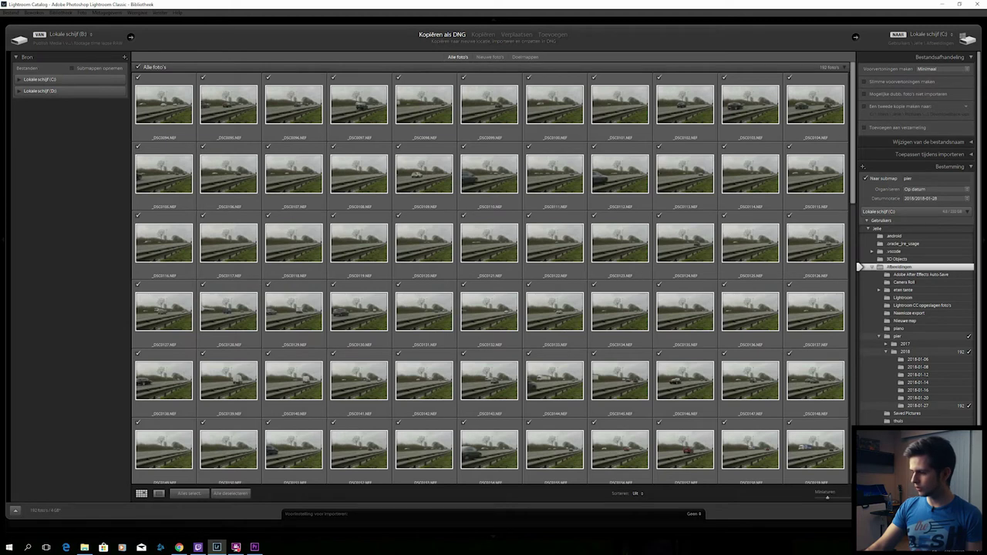
left_click(947, 514)
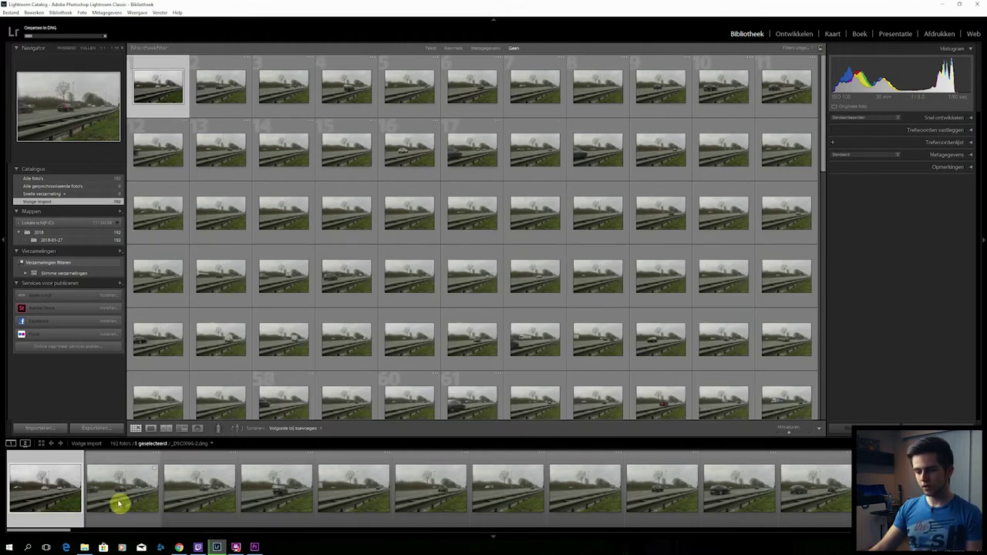
- Open the first imported photo for developing and set its white balance temperature to 5467
double_click(65, 496)
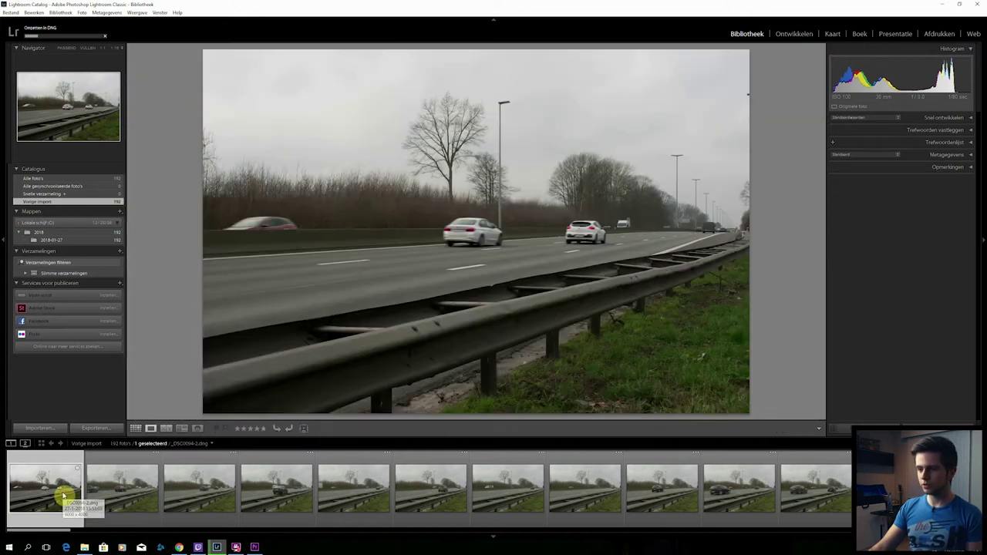
left_click(795, 36)
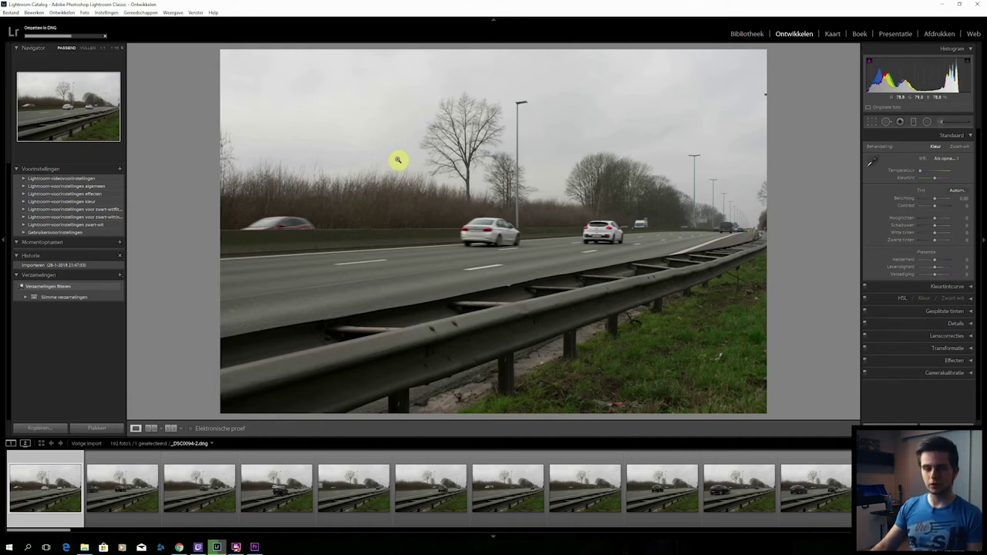
left_click_drag(935, 169, 935, 180)
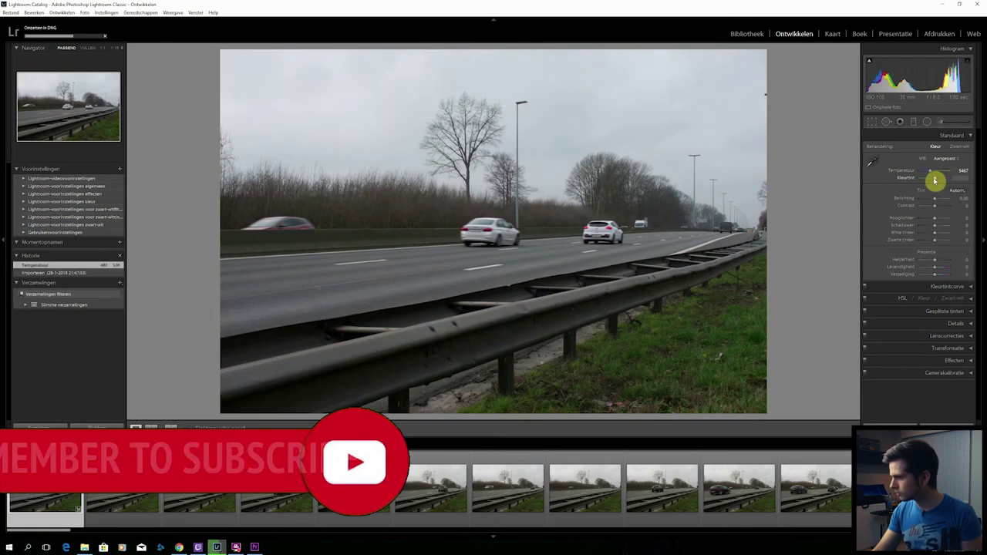
- Set highlights to -100, shadows -17, whites -4, clarity +57, vibrance +44, saturation +41 and contrast +44, and lower the blacks slightly
left_click_drag(935, 218, 931, 244)
left_click_drag(935, 261, 942, 276)
left_click_drag(935, 205, 942, 207)
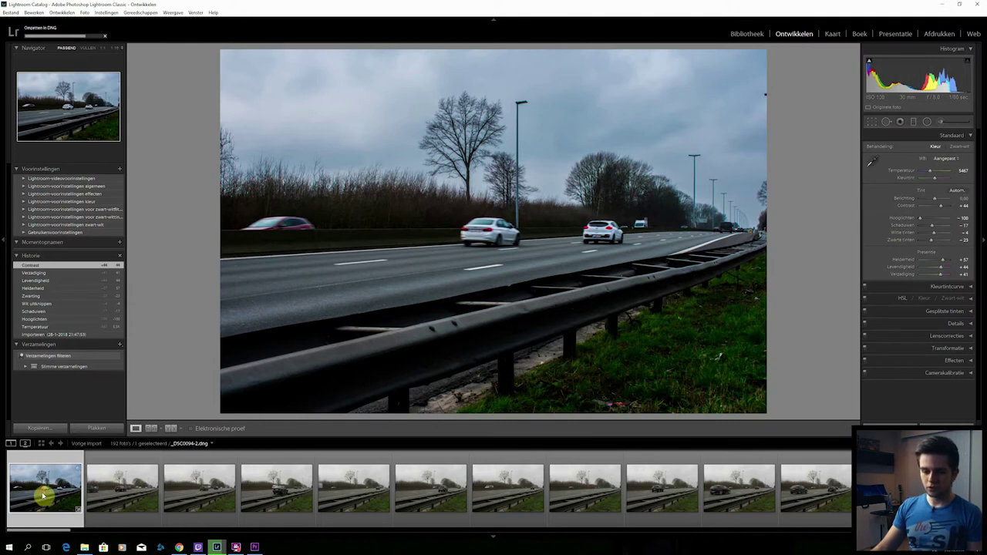
- Select all photos and synchronize the first photo's develop settings to them with the default set of adjustments
mouse_move(42, 490)
left_mouse_down()
mouse_move(94, 505)
mouse_move(47, 486)
mouse_move(62, 493)
left_mouse_up()
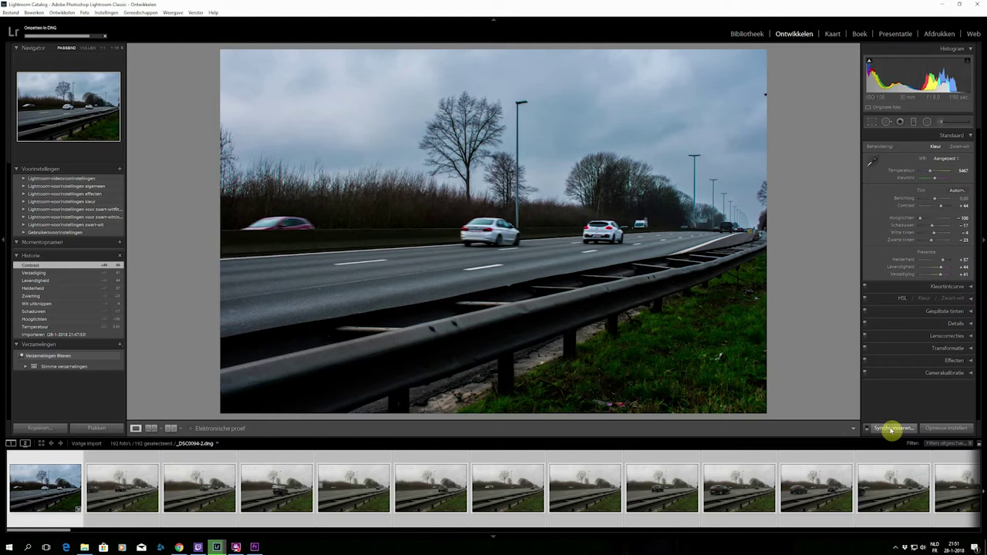
left_click(891, 429)
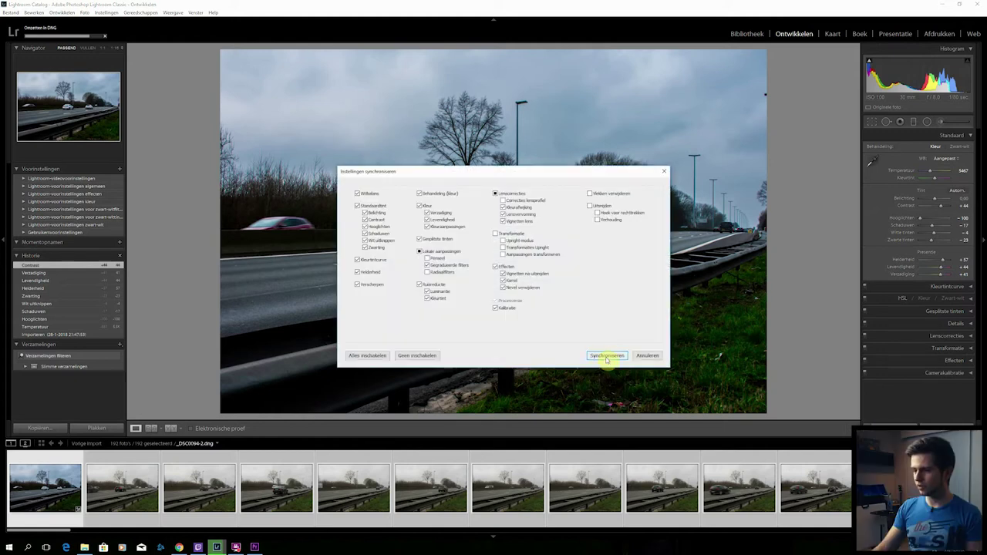
left_click(607, 356)
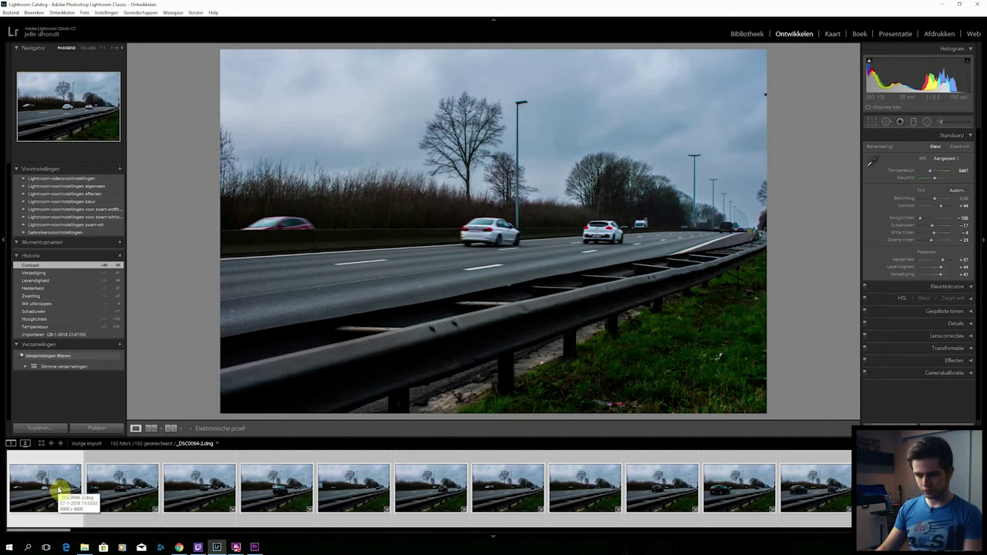
- Export all selected photos as JPG to the timelapsetutorial subfolder of "time lapse edits" and look at the exported files in File Explorer
right_click(195, 489)
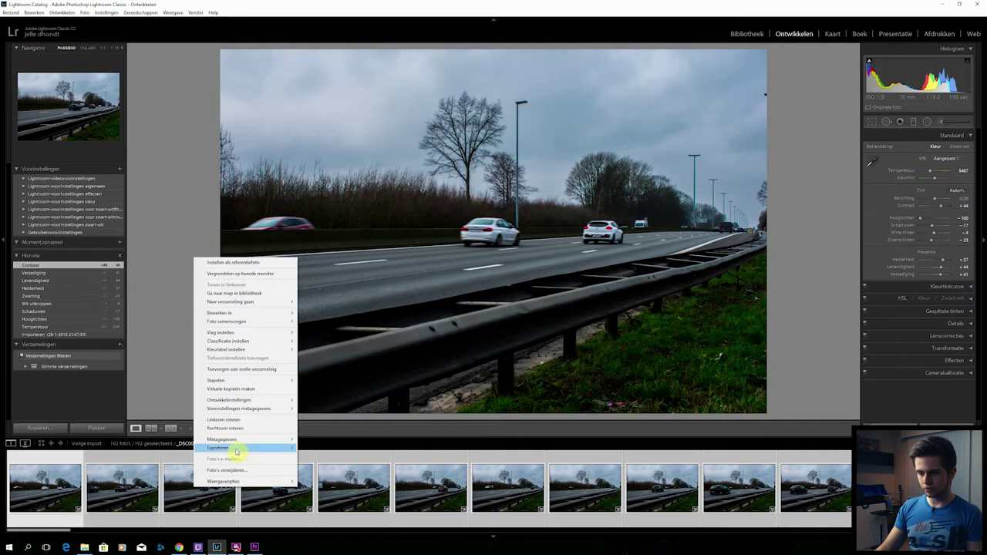
mouse_move(246, 448)
left_click(331, 450)
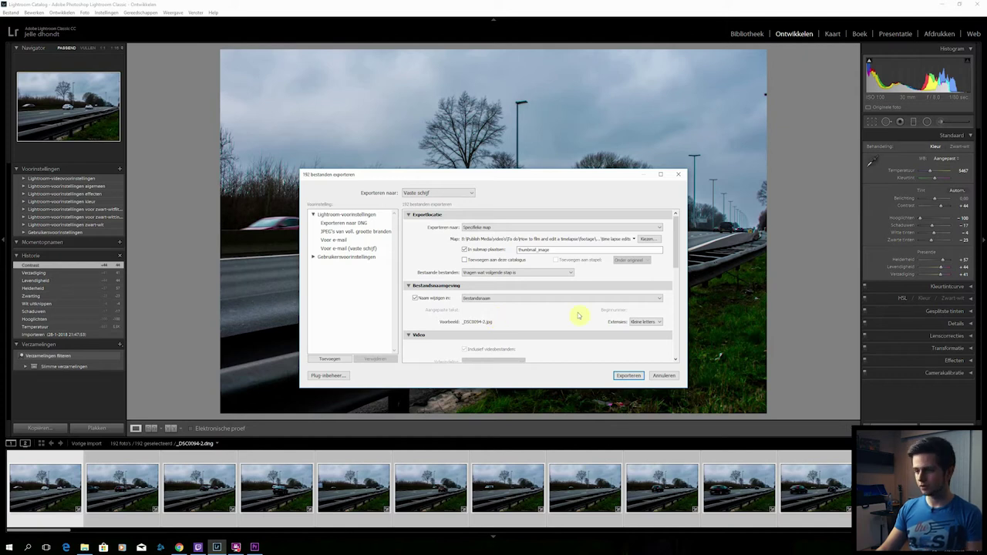
key("Return")
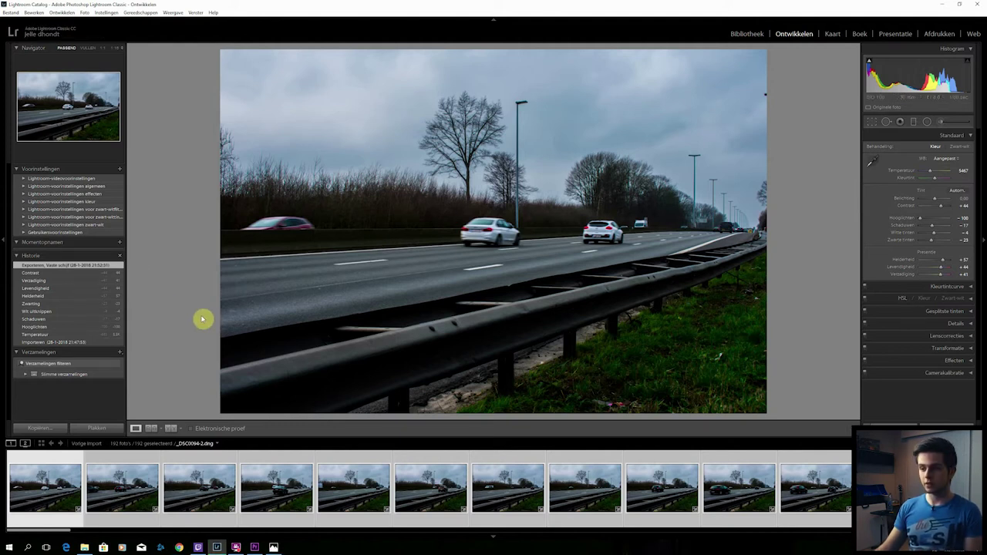
left_click(84, 548)
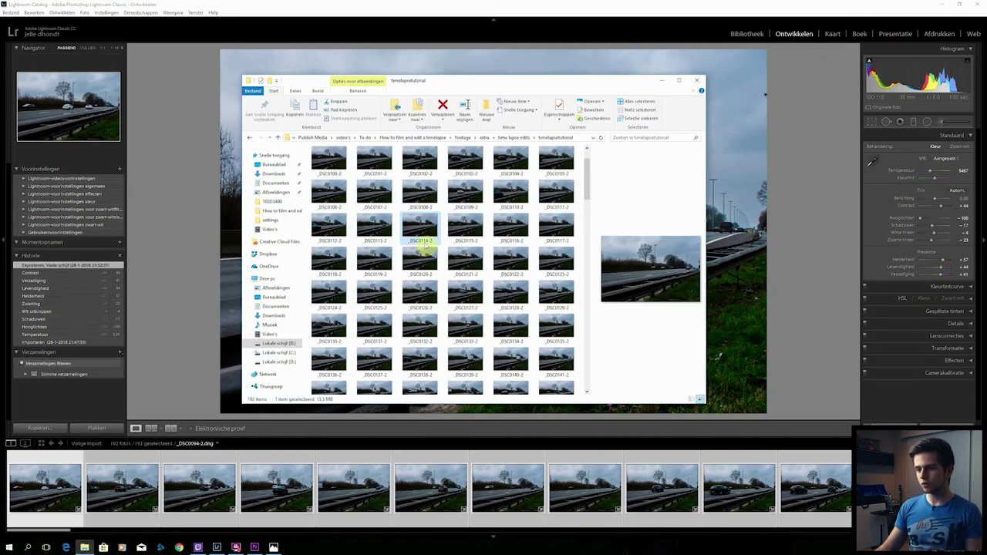
left_click(436, 288)
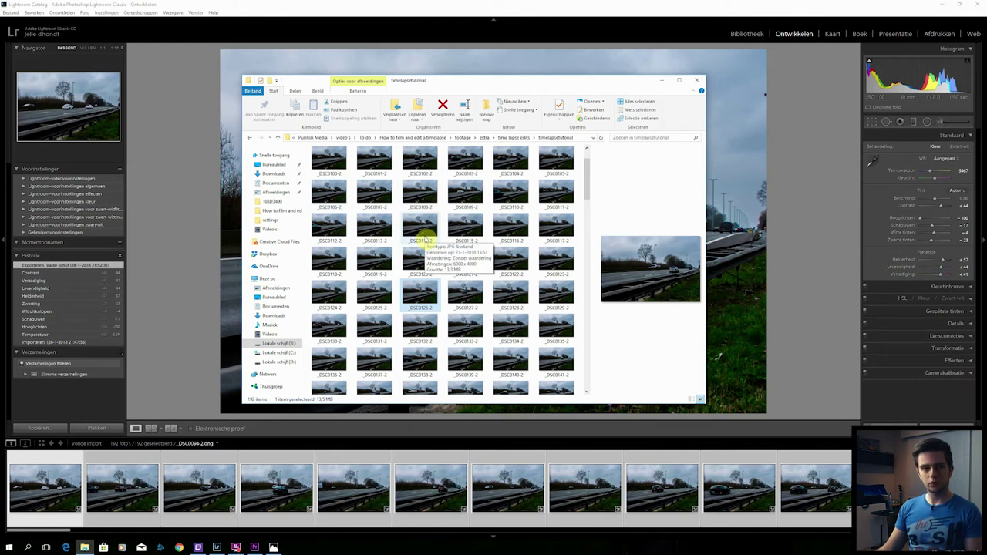
- Switch to Premiere Pro and create a new project named "time lapse live tutorial"
left_click(254, 547)
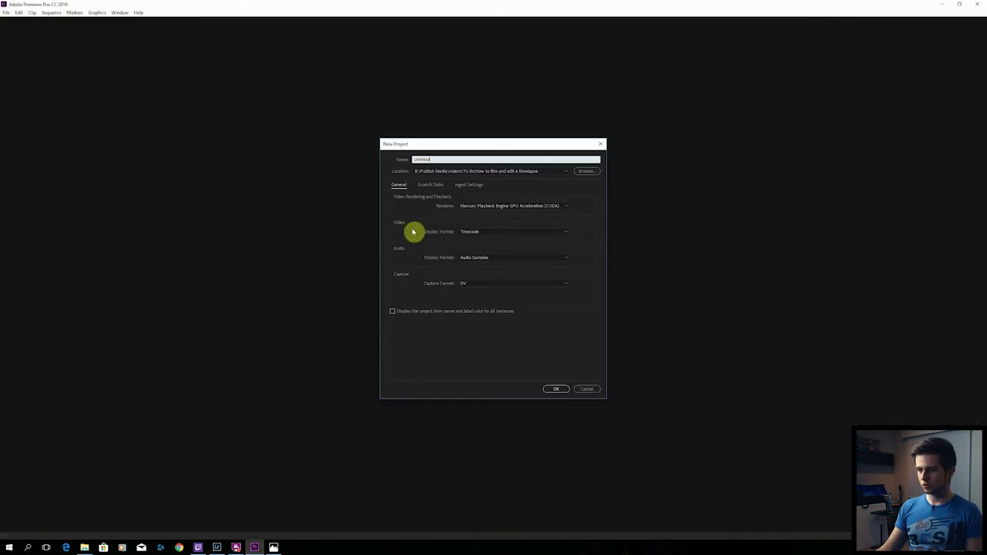
left_click_drag(444, 165, 384, 159)
key("BackSpace")
type("time lapse")
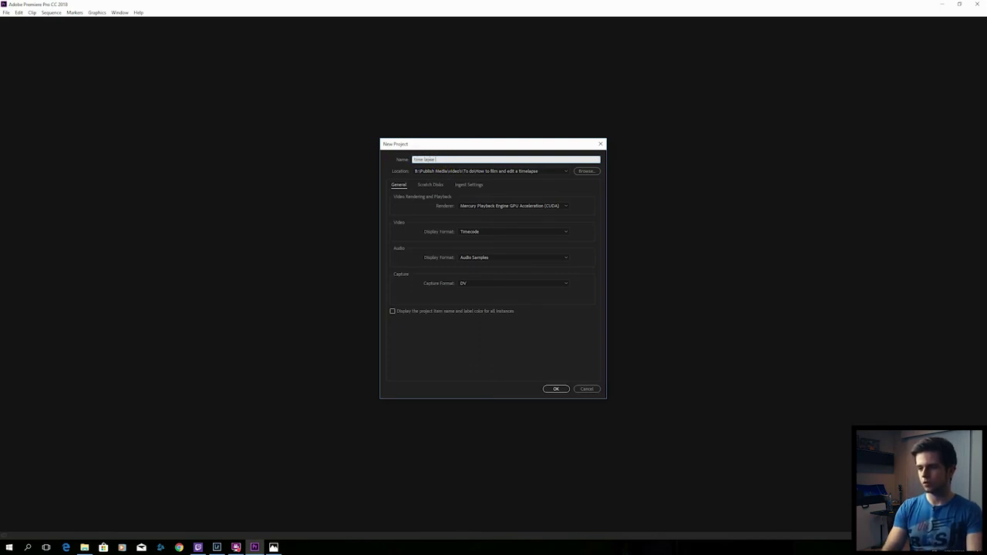
type(" live tutori")
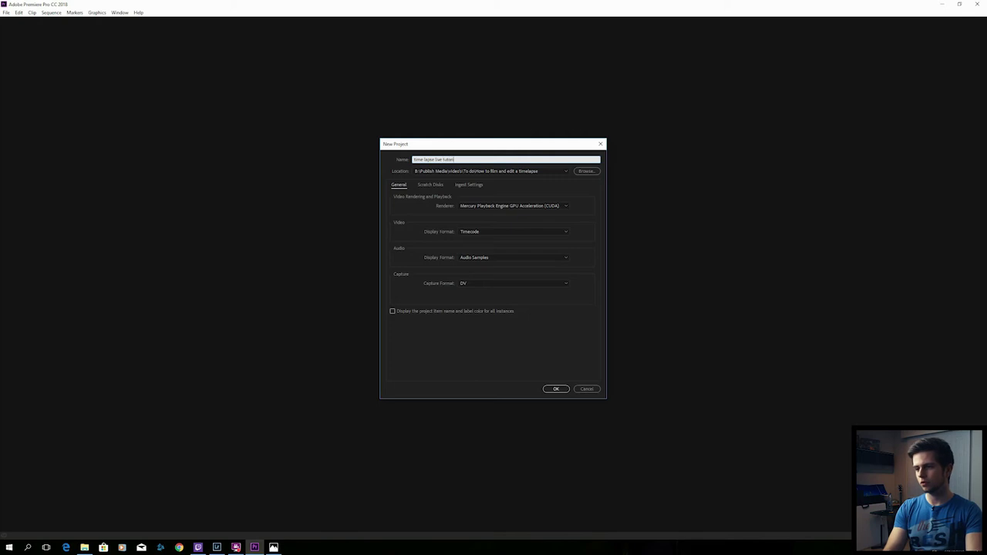
type("al")
left_click(555, 389)
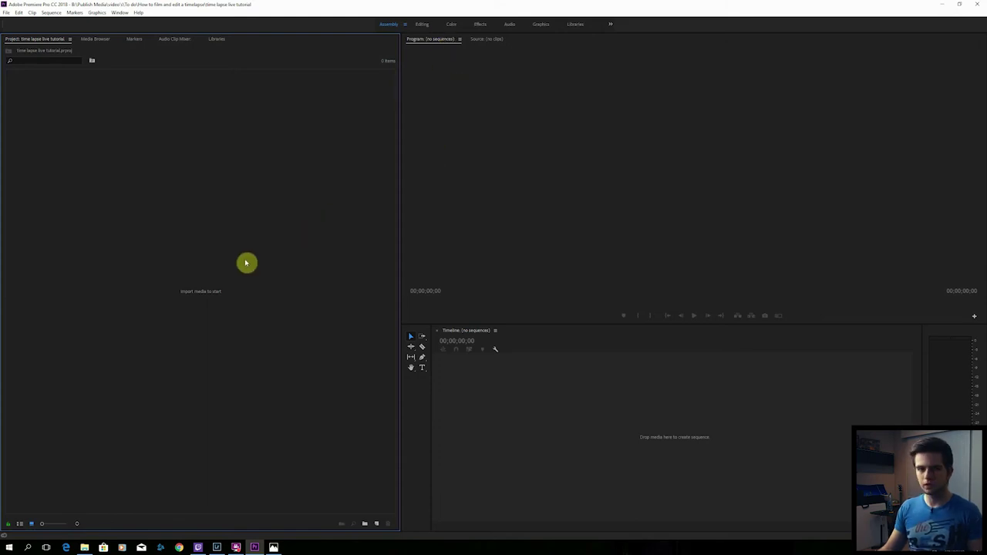
- Import the photos from the thumbnail_image folder as an image sequence starting with _DSC0094
double_click(211, 235)
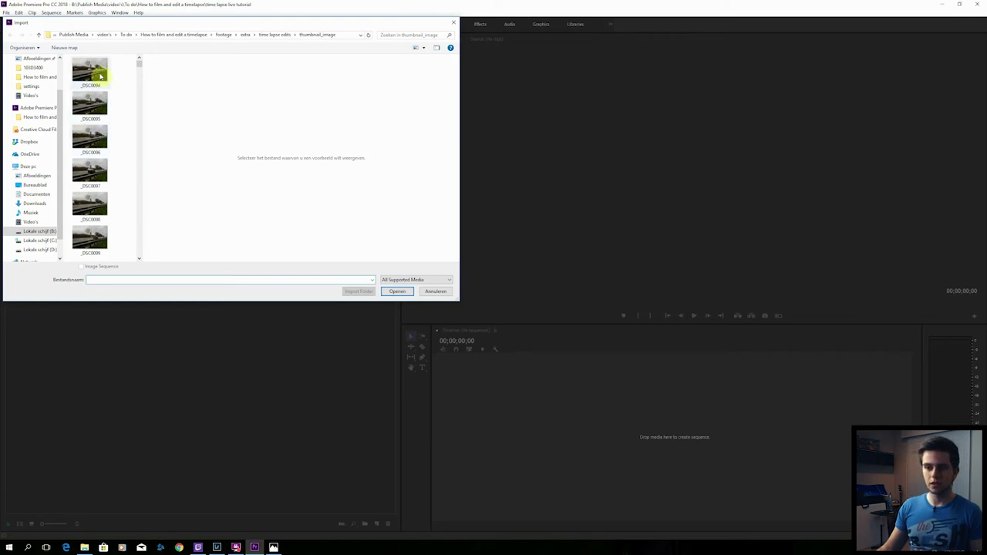
left_click(95, 74)
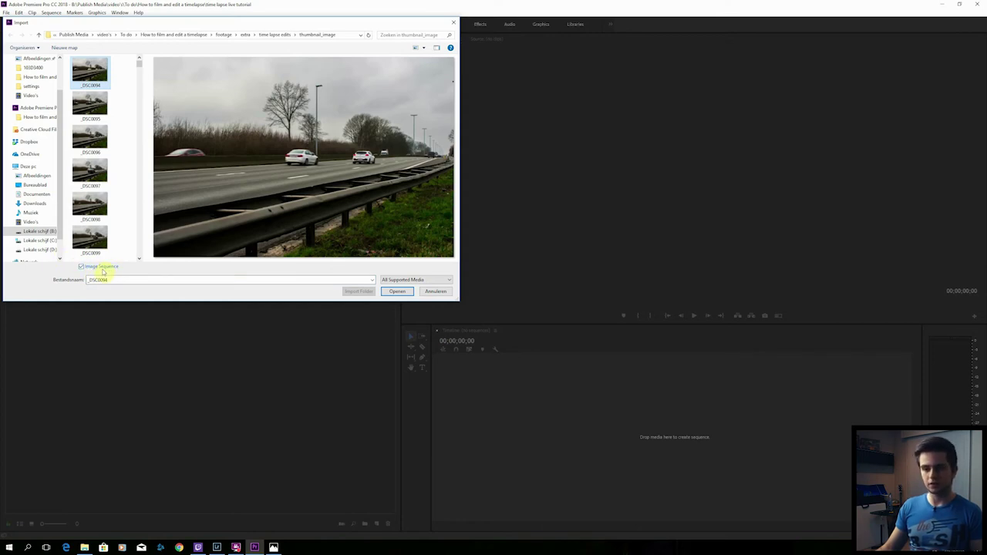
left_click(401, 292)
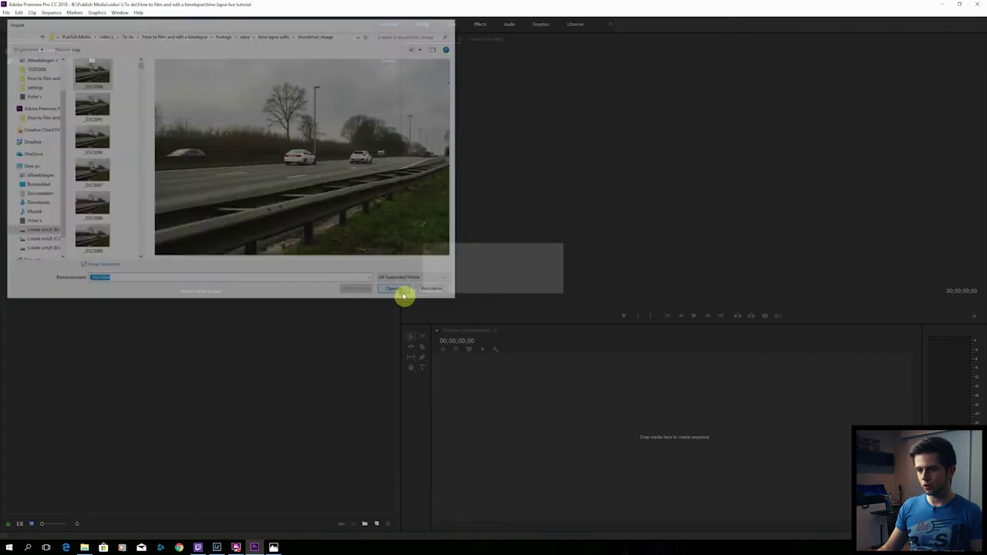
- Create a new sequence from the imported _DSC0094.jpg clip
left_click(81, 98)
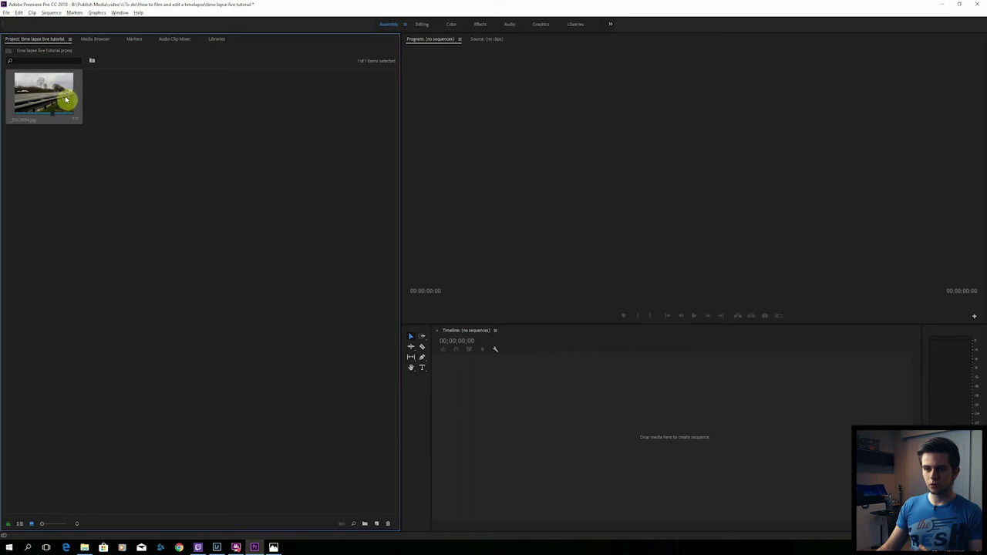
right_click(66, 99)
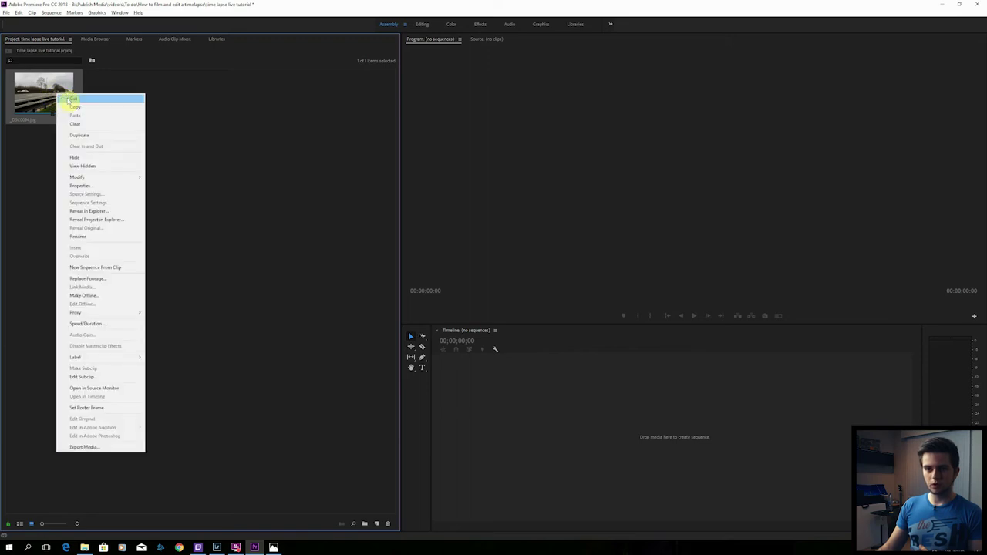
left_click(86, 268)
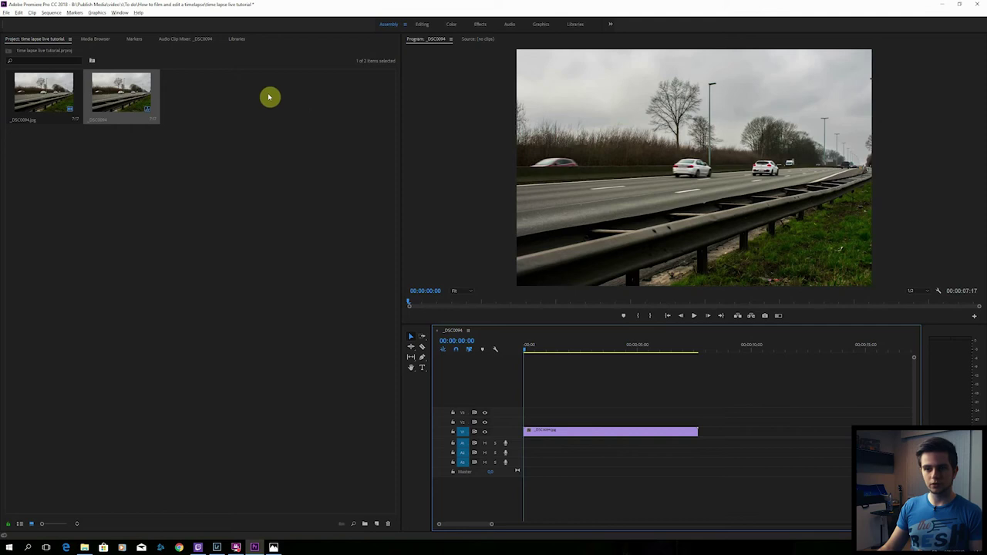
- Set the _DSC0094 sequence's frame size to 1920 horizontal by 1080 vertical and accept deleting its preview files
right_click(123, 100)
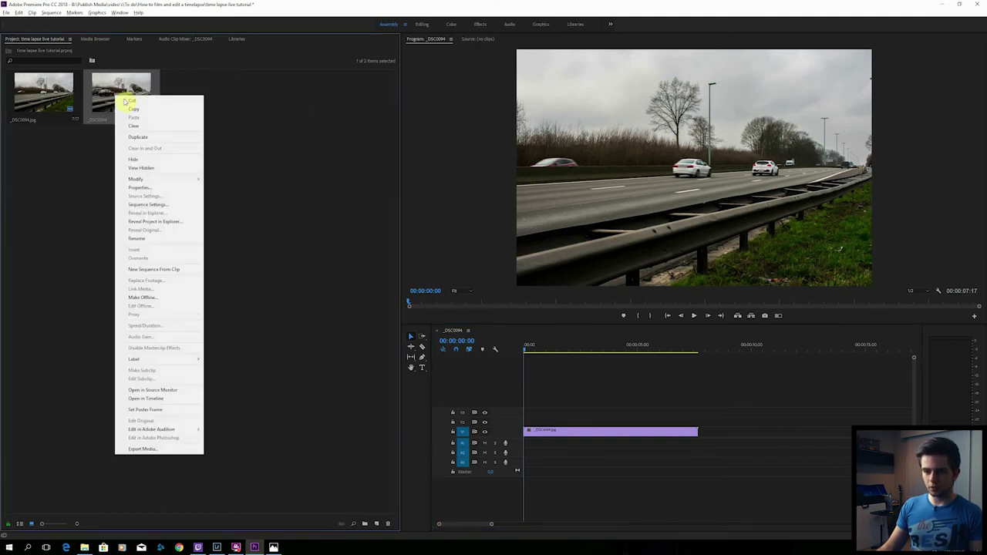
left_click(152, 206)
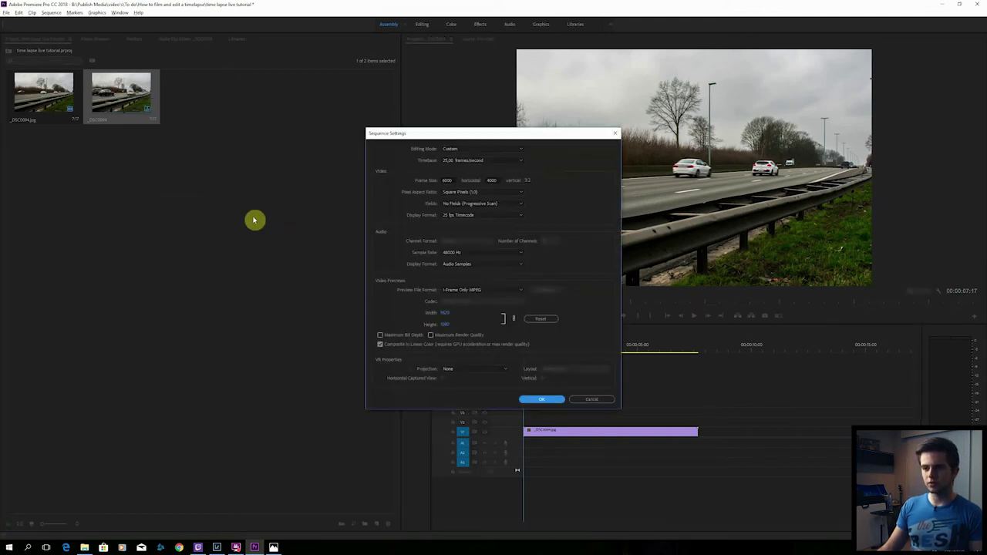
left_click(447, 180)
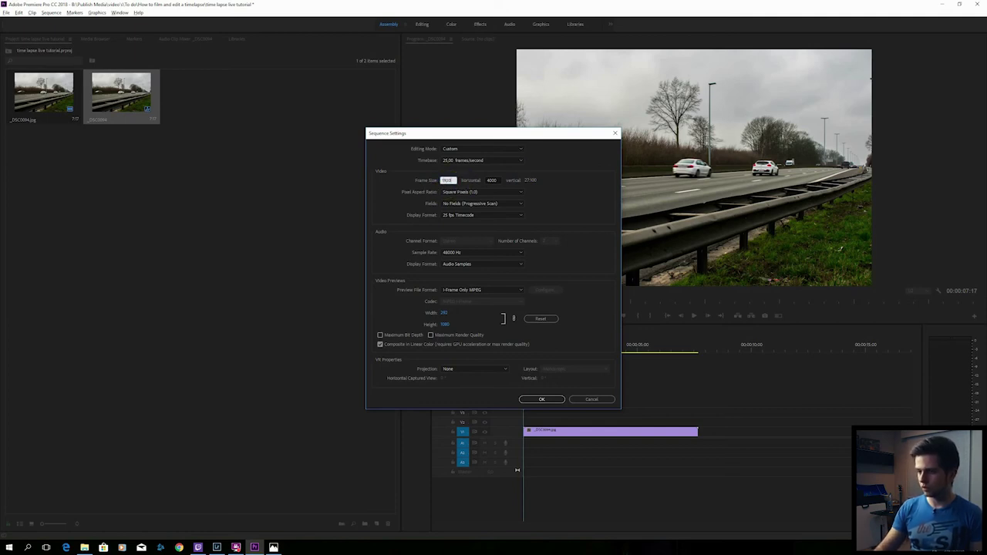
left_click(492, 181)
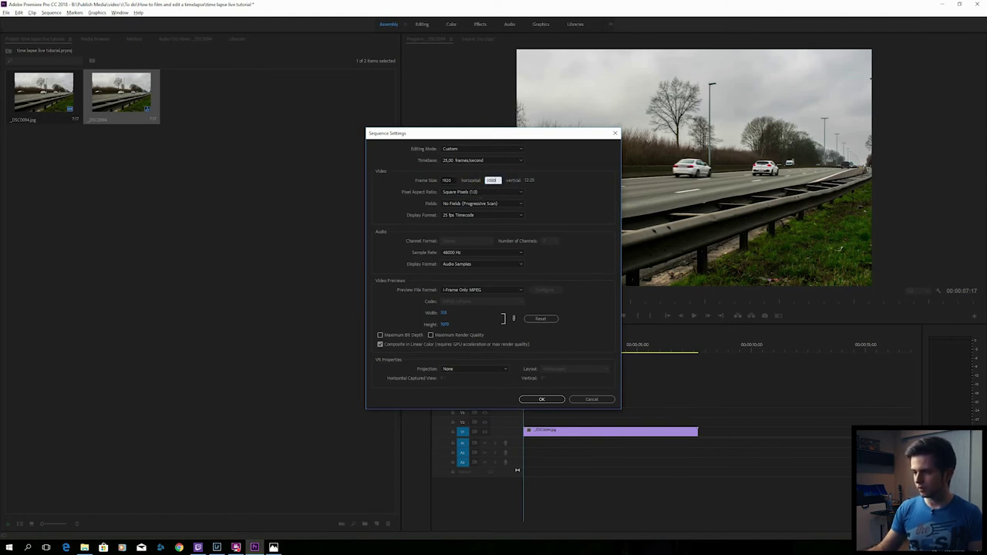
type("1080")
key("Return")
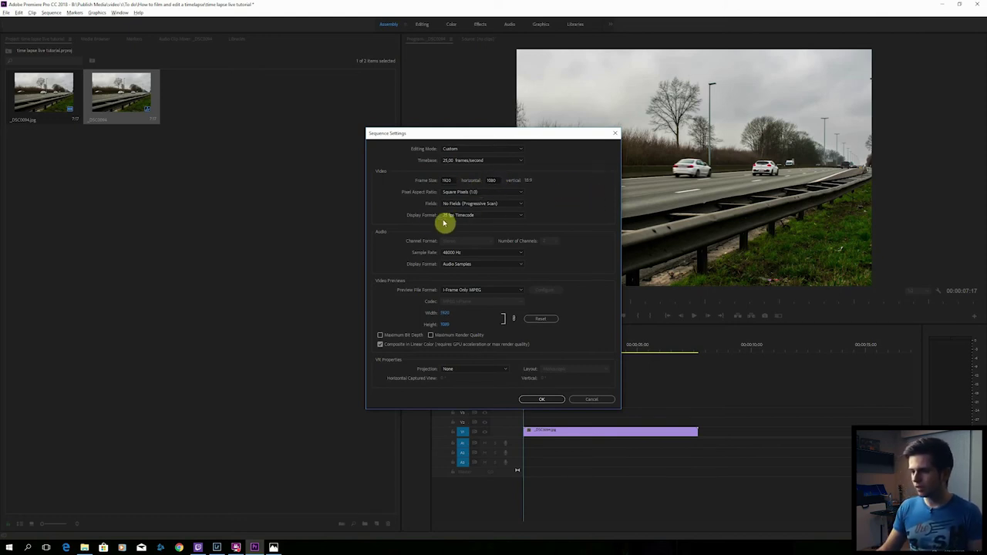
left_click(556, 400)
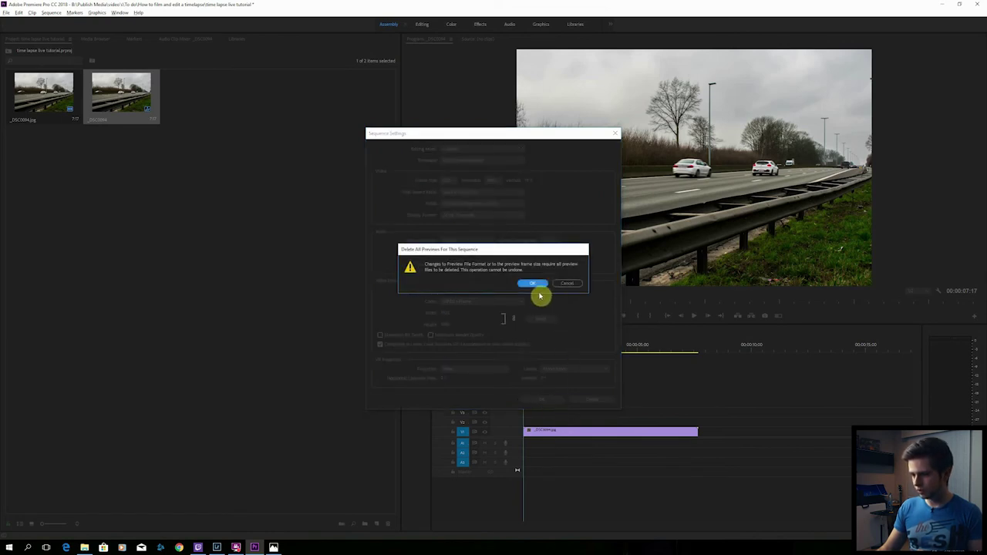
left_click(538, 287)
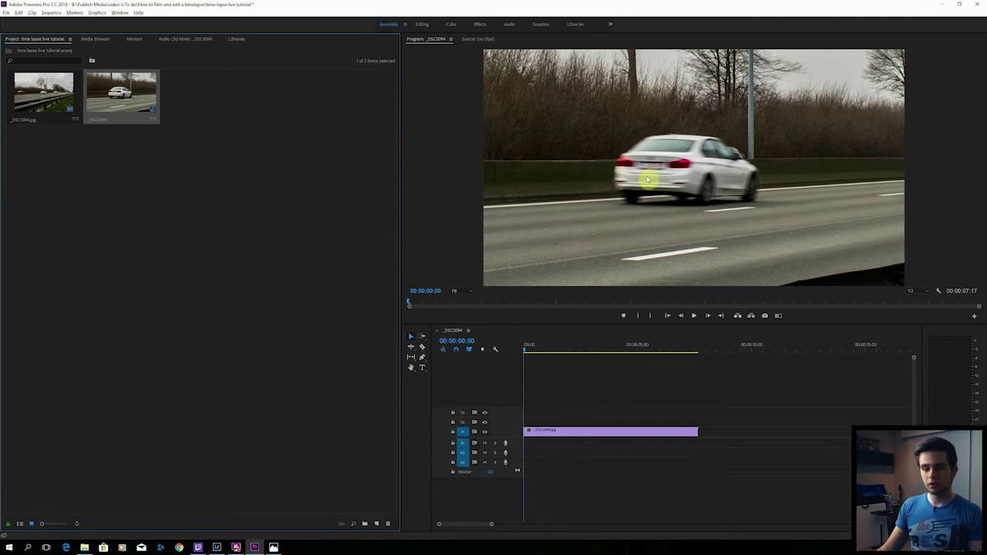
- Bring up the timeline clip's effect controls in the Effects workspace and reduce its Scale to 38
left_click(544, 435)
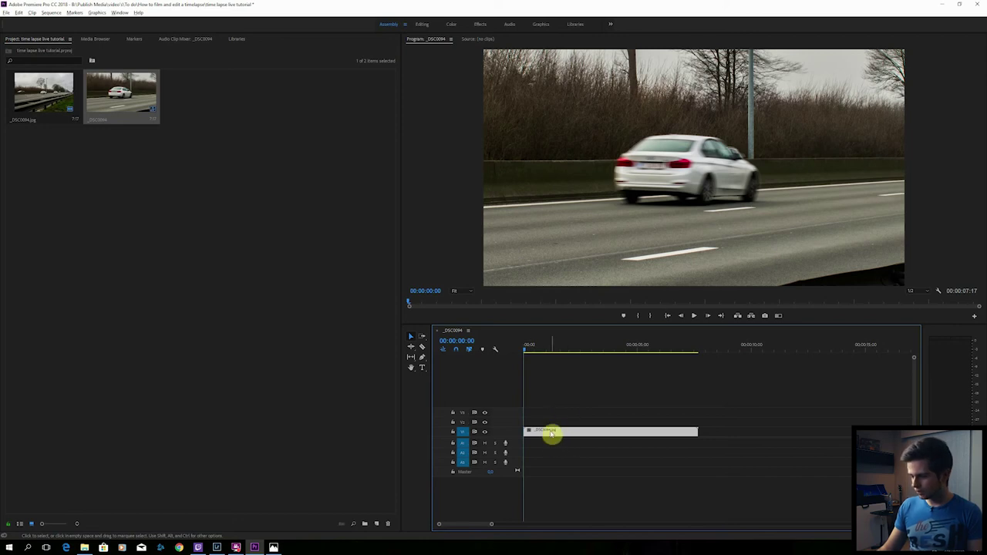
left_click(481, 25)
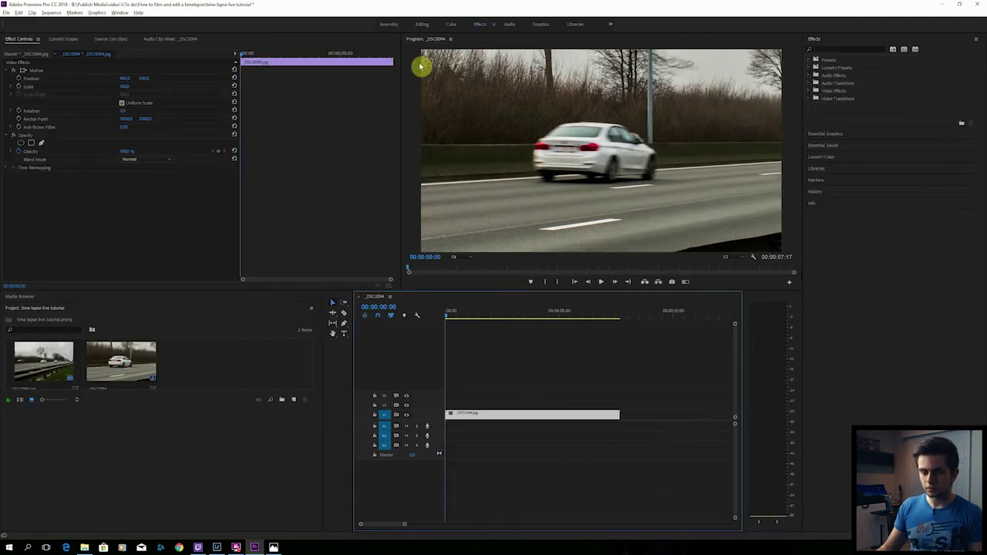
left_click(125, 87)
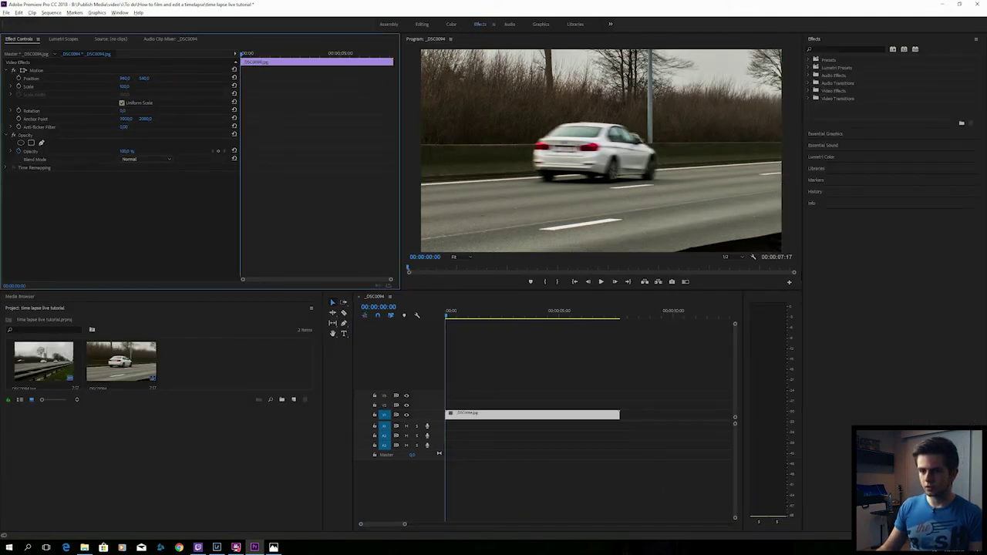
mouse_move(125, 87)
left_mouse_down()
mouse_move(58, 88)
mouse_move(126, 88)
left_mouse_up()
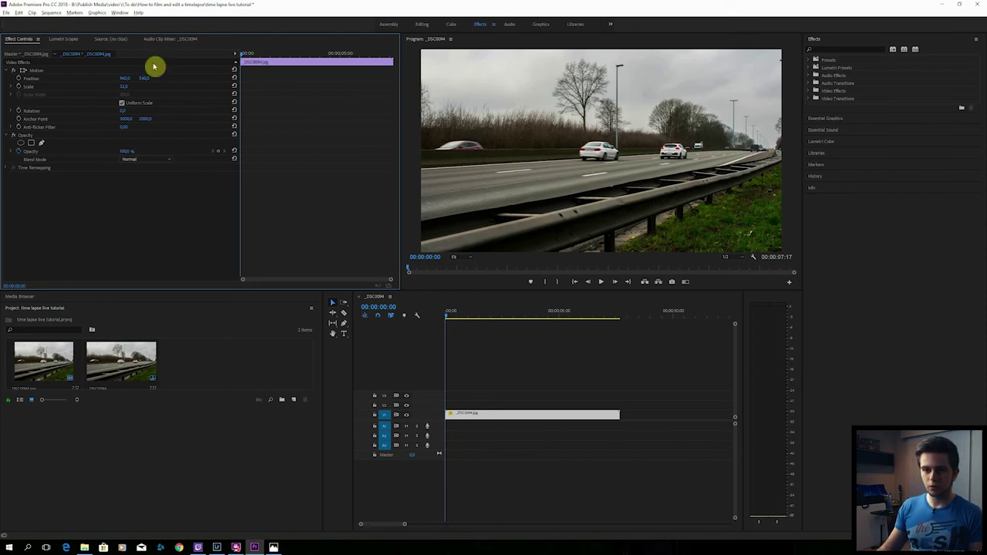
left_click(132, 88)
type("32")
key("Return")
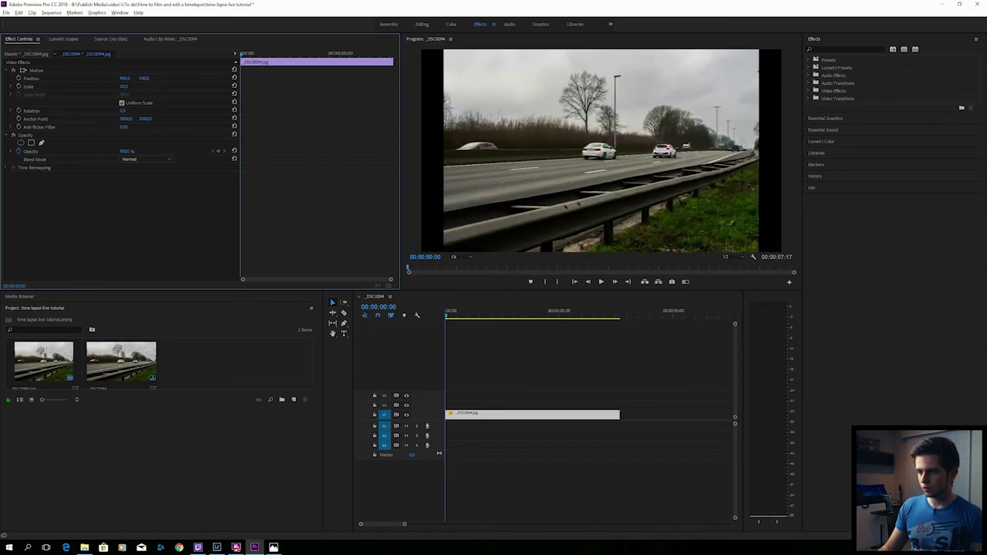
left_click_drag(124, 87, 288, 108)
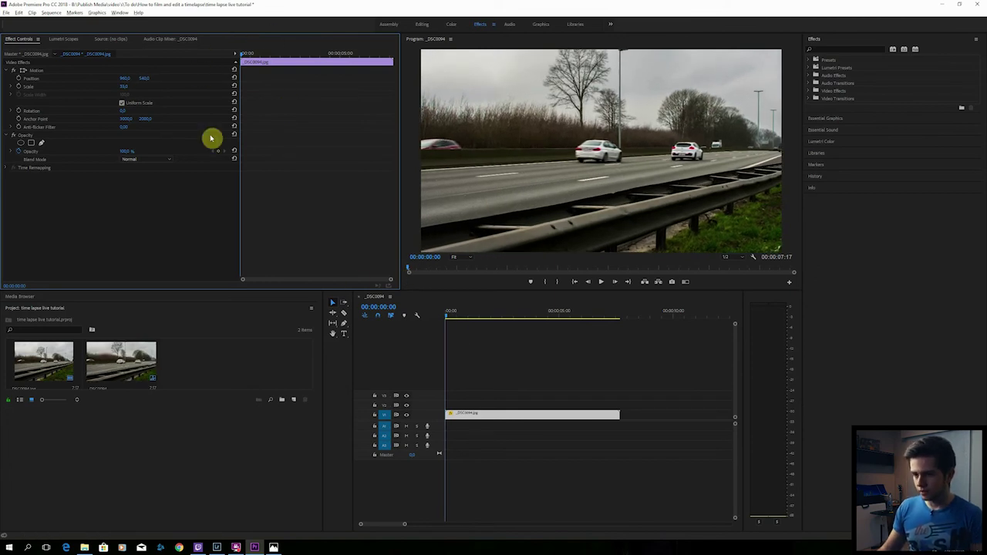
- Enable Scale and Position keyframes at the clip's start and shift the image up and to the right within the frame
mouse_move(243, 56)
left_mouse_down()
mouse_move(295, 57)
mouse_move(236, 54)
left_mouse_up()
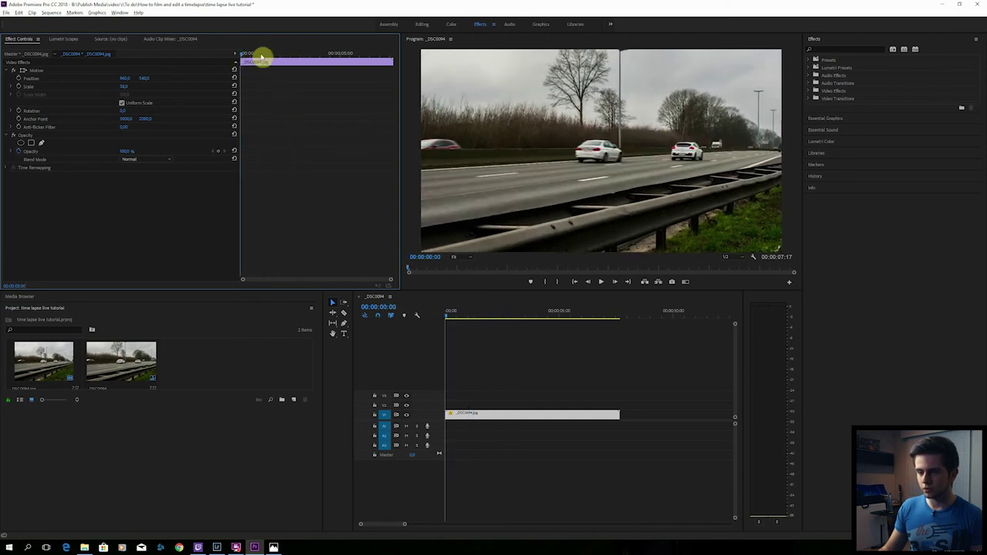
left_click(20, 88)
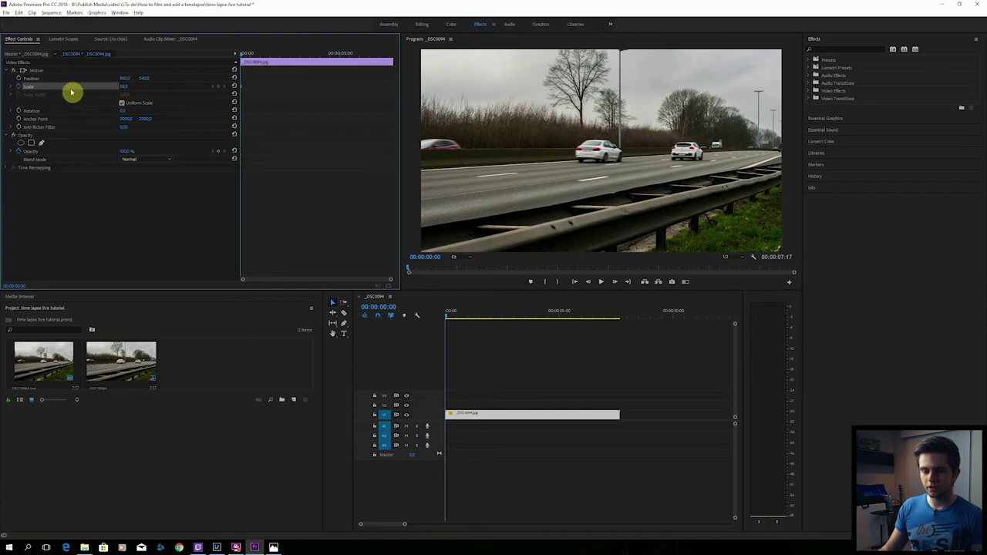
left_click(19, 78)
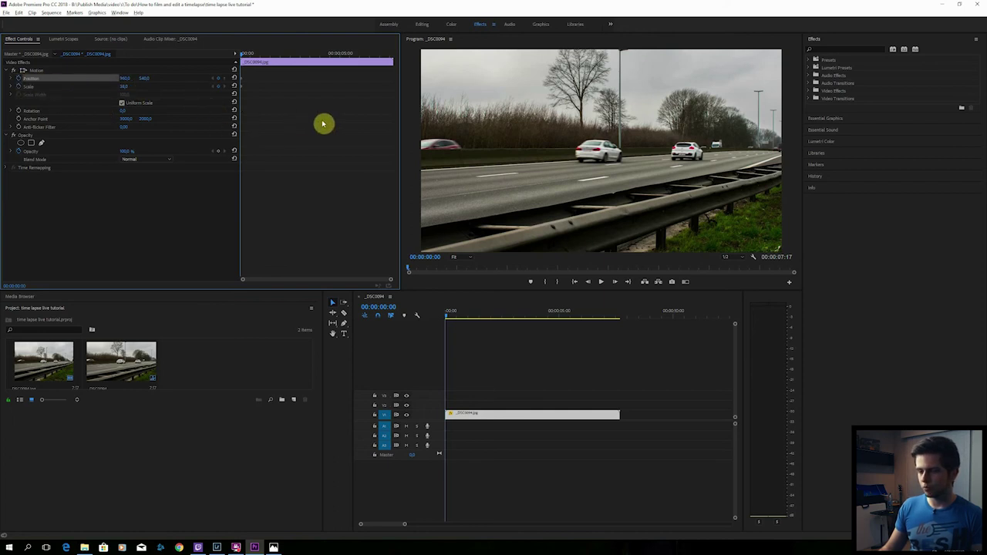
mouse_move(124, 78)
left_mouse_down()
mouse_move(185, 78)
mouse_move(119, 78)
left_mouse_up()
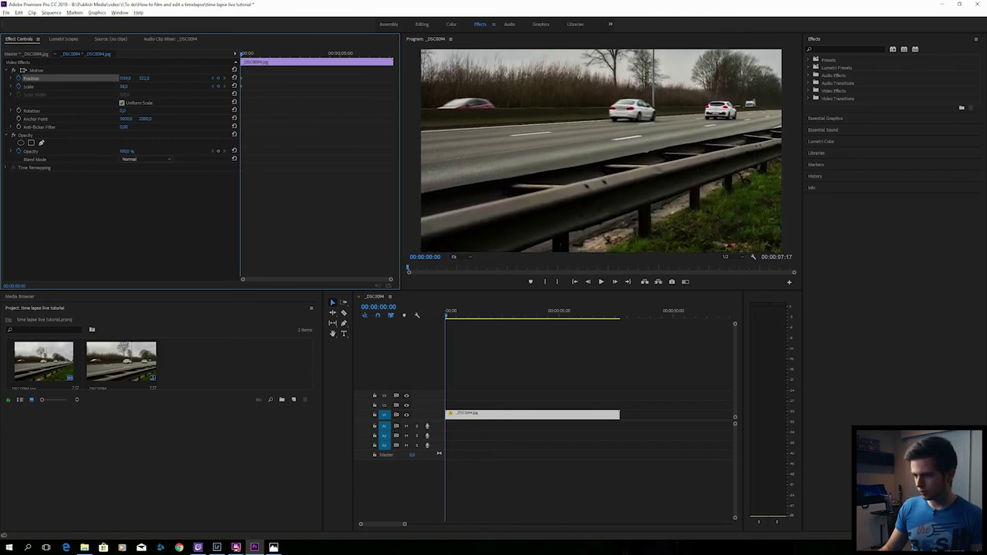
- Add a Position keyframe at the clip's end with the image shifted down and left, and scrub through the pan
left_click_drag(241, 57, 391, 57)
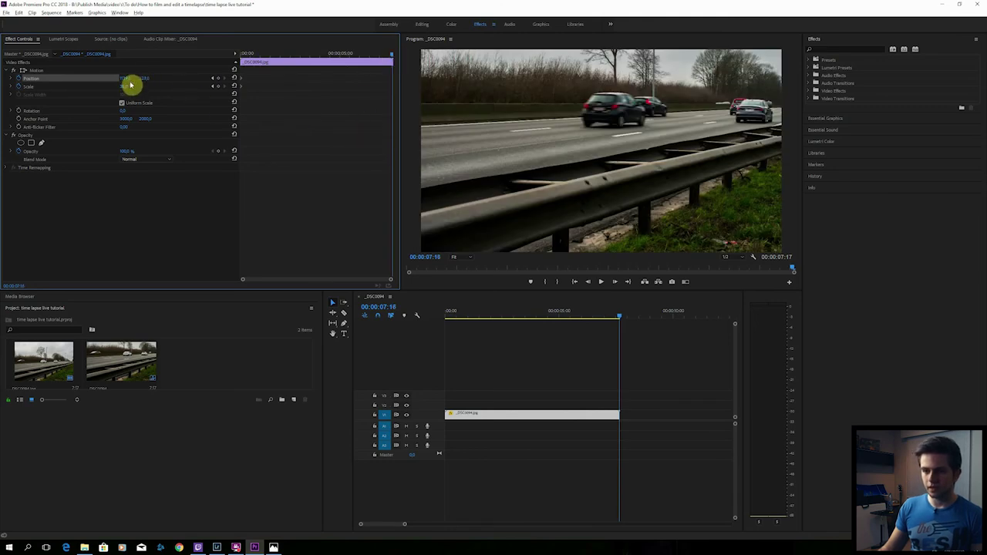
left_click_drag(124, 80, 186, 78)
left_click_drag(507, 311, 595, 319)
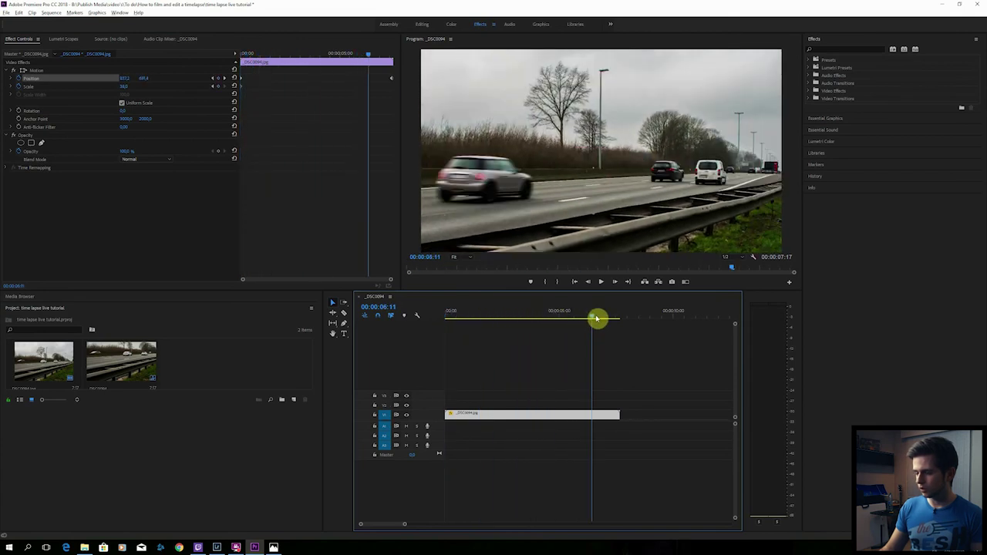
left_click_drag(448, 319, 446, 315)
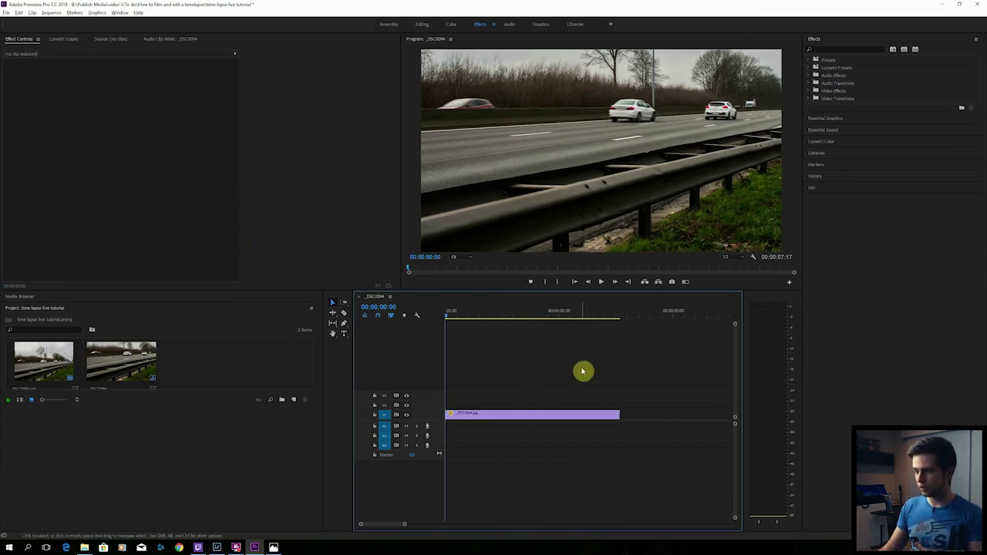
- Nest the _DSC0094.jpg clip on the timeline as a sequence named "nested time lapse"
left_click(500, 417)
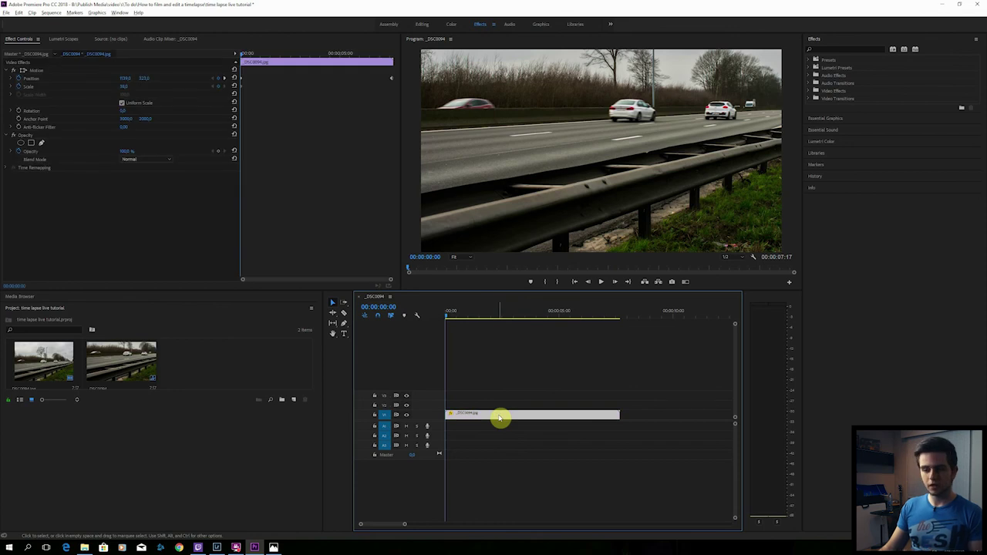
right_click(500, 418)
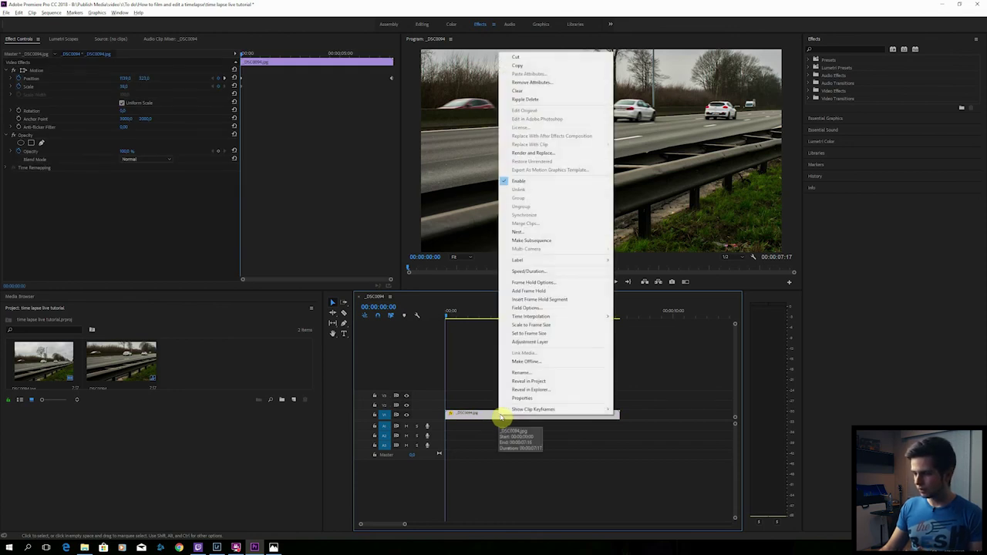
left_click(522, 231)
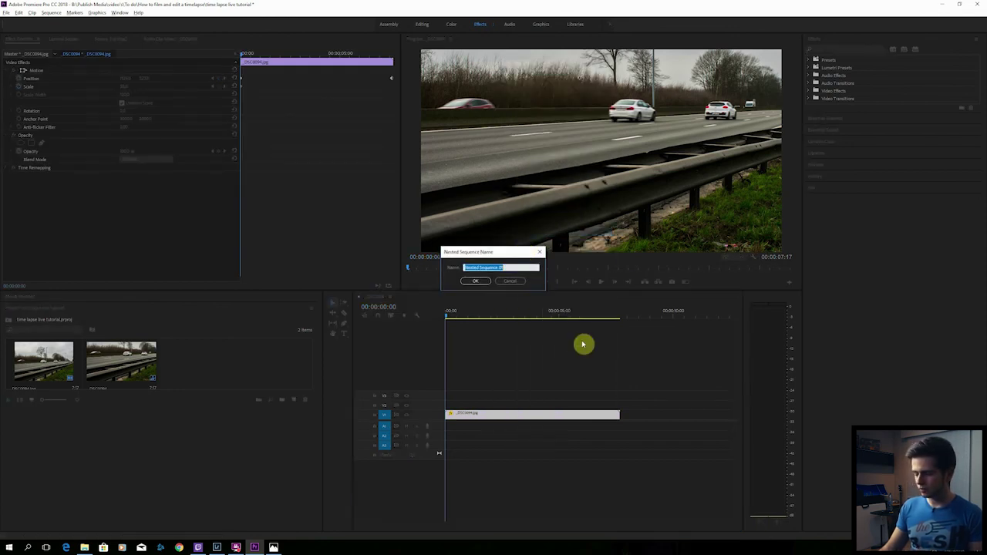
type("re")
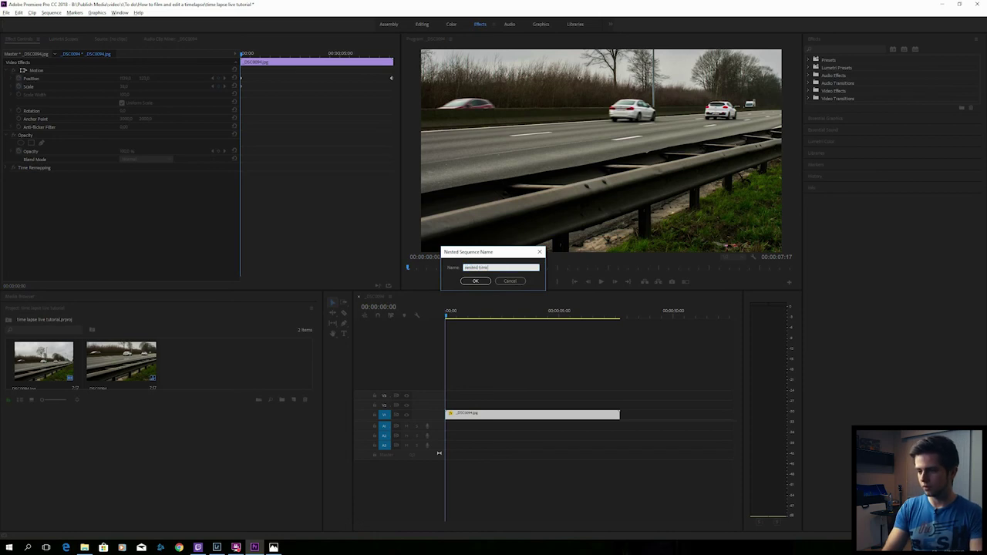
type("sted time lapse")
key("Return")
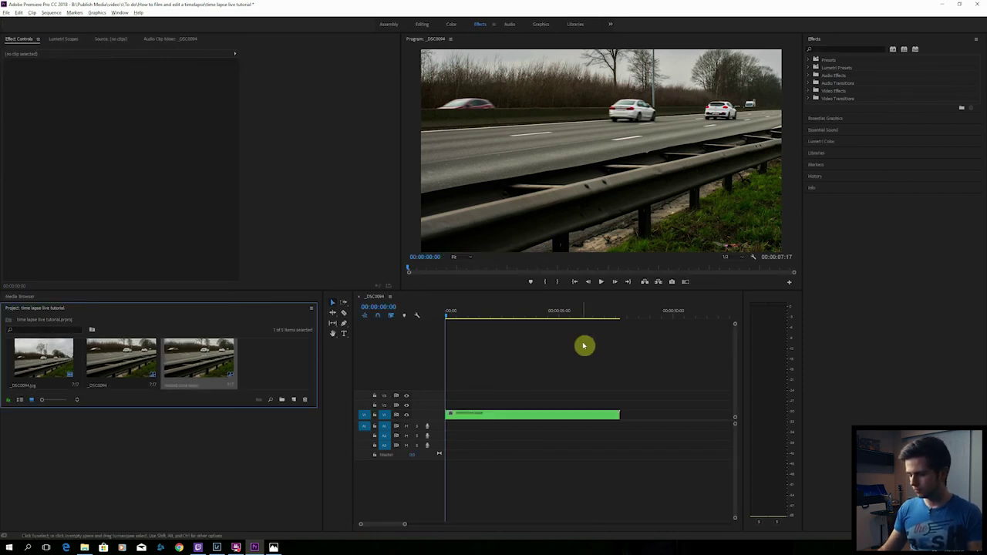
- Find the Warp Stabilizer VFX effect and apply it to the nested time lapse clip
left_click(626, 366)
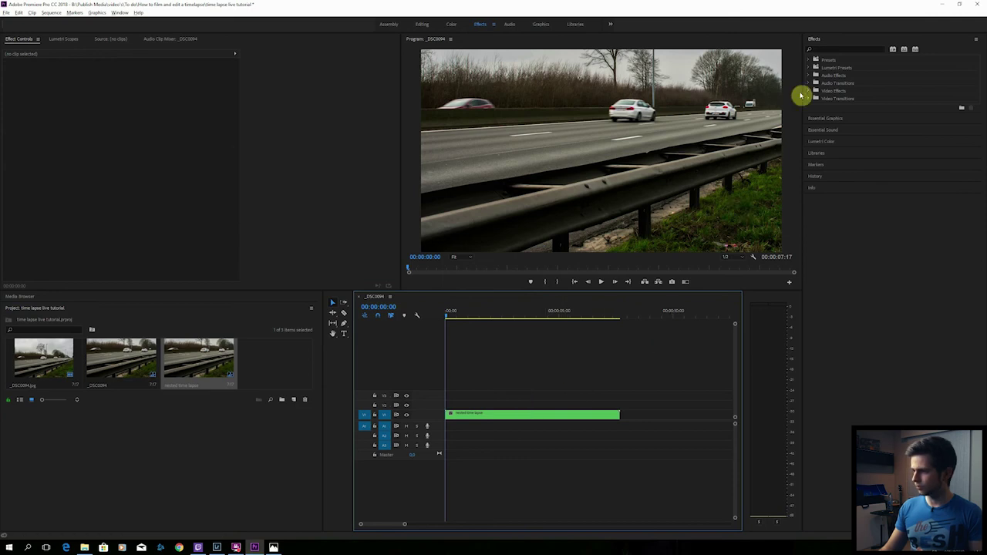
left_click(830, 49)
type("warp")
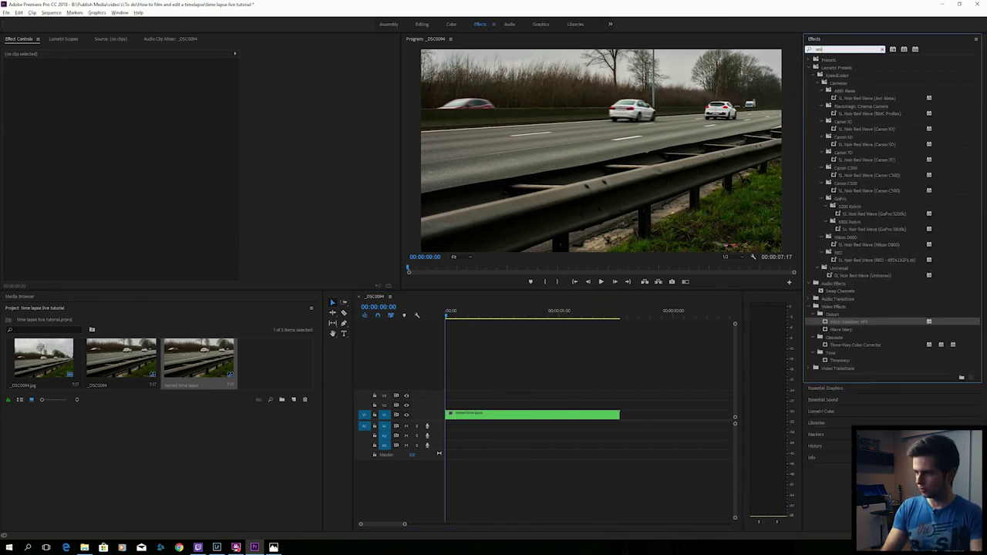
left_click_drag(856, 107, 513, 417)
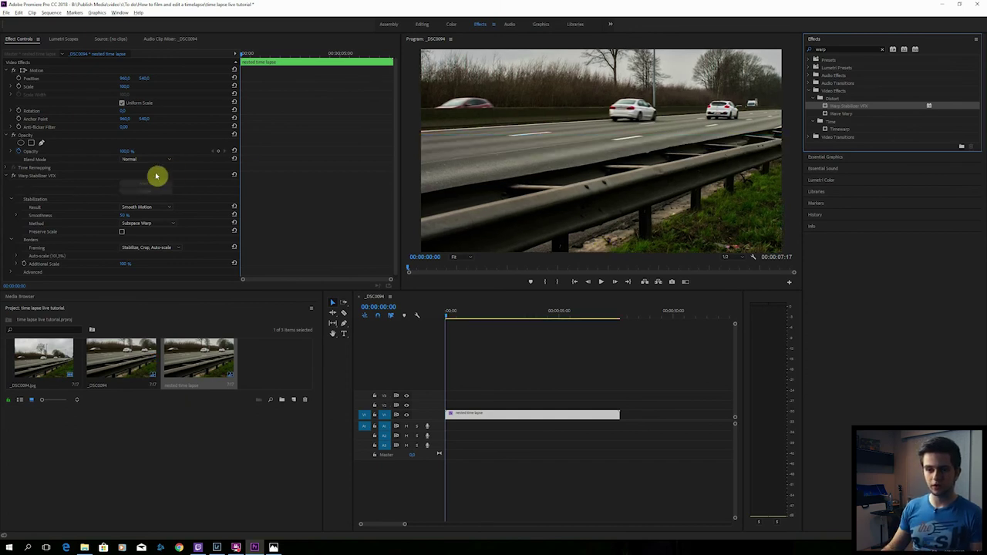
left_click(48, 176)
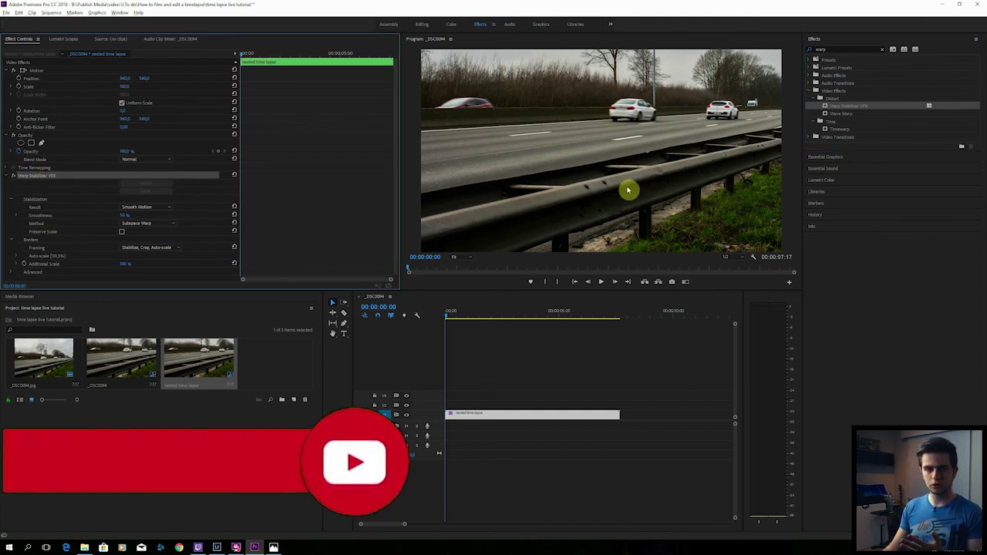
- Mark the sequence's Out point at the end of the nested time lapse clip
left_click(446, 318)
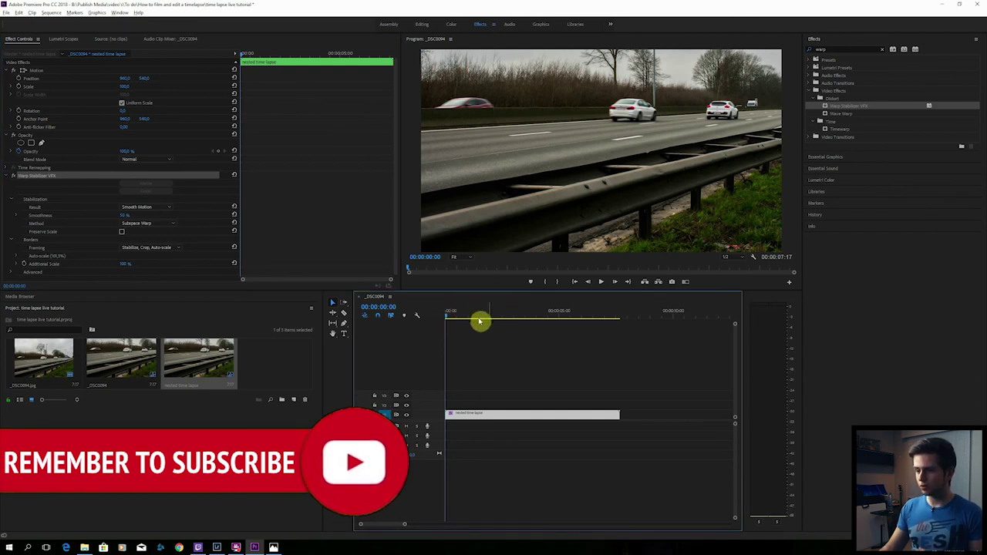
left_click_drag(533, 317, 620, 317)
right_click(620, 317)
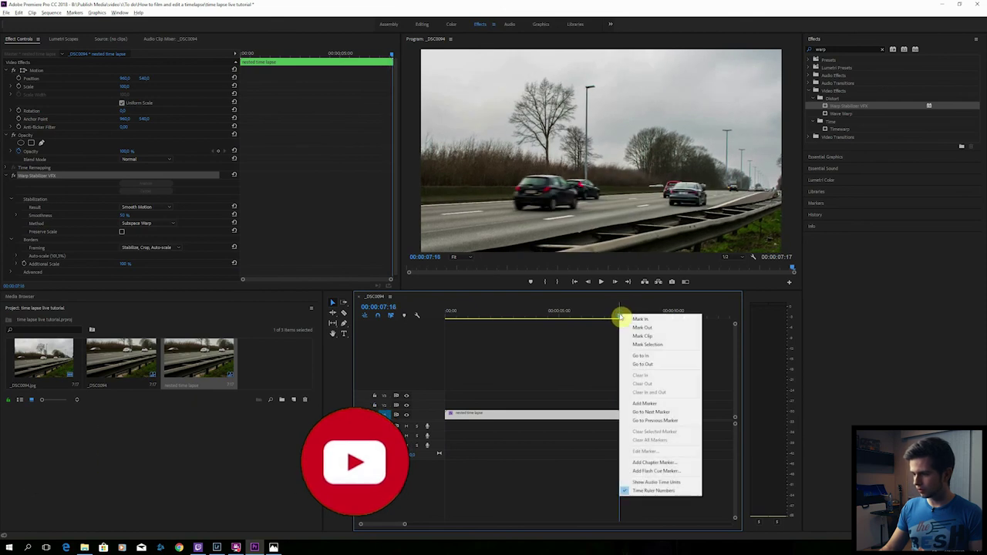
left_click(644, 328)
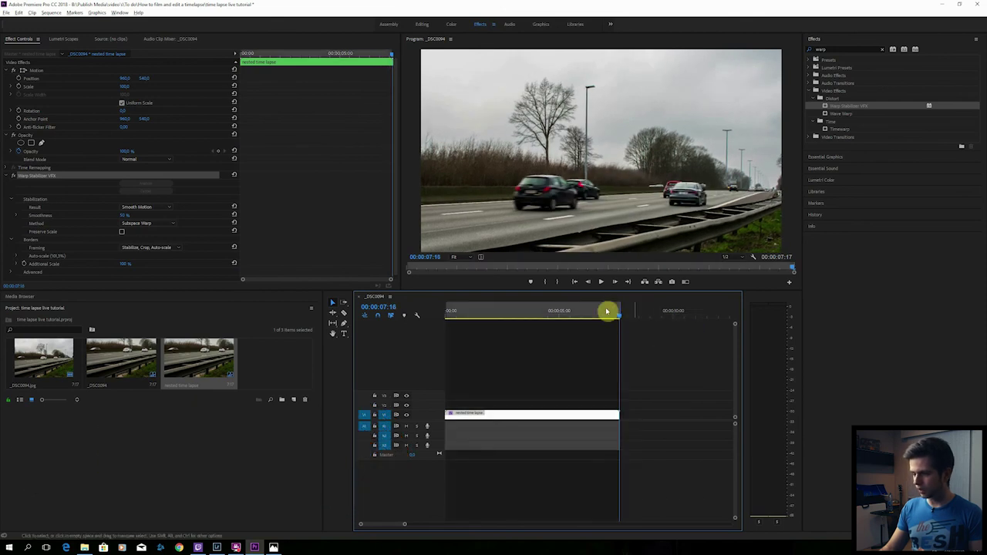
- Export the marked range as the H.264 video _DSC0094.mp4 to the desktop folder (Bureaublad)
left_click(7, 13)
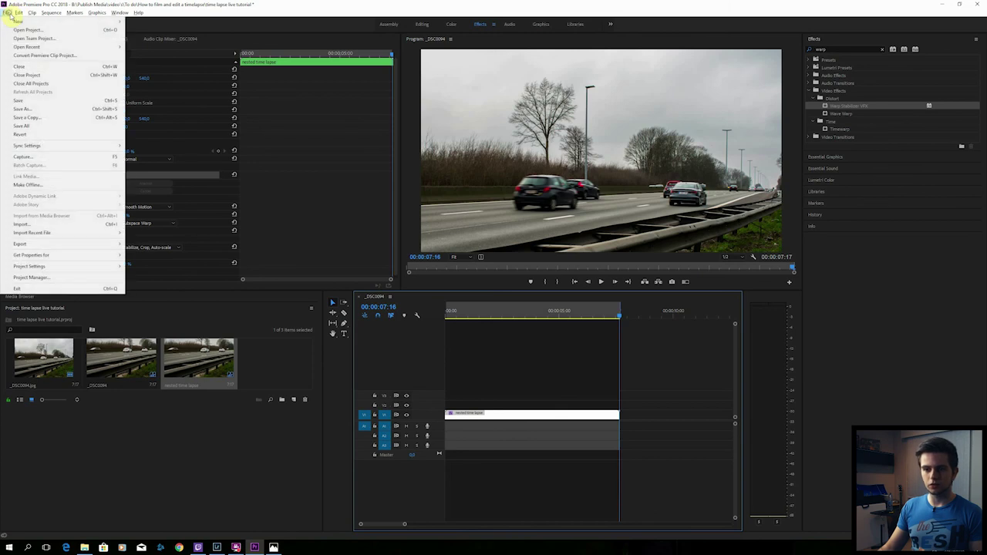
mouse_move(55, 245)
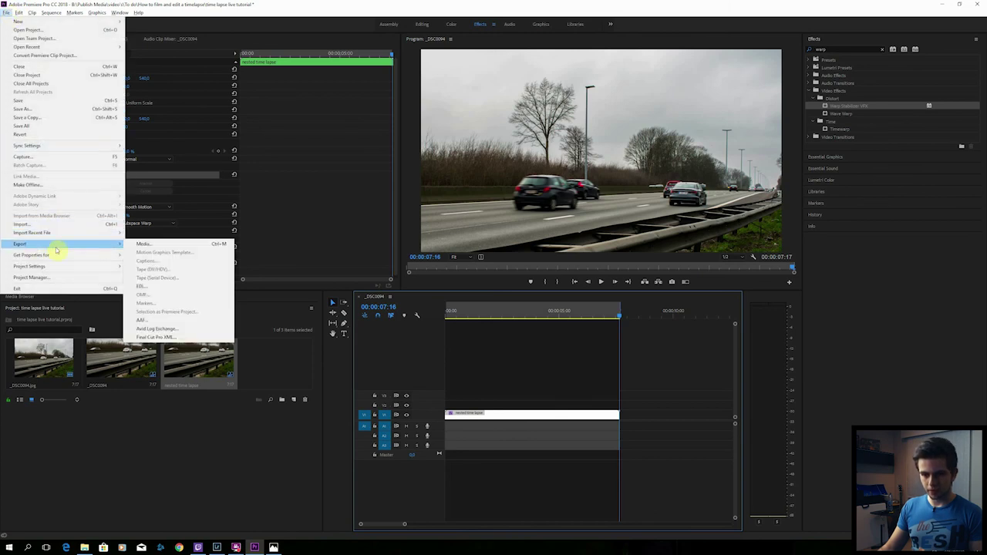
left_click(159, 245)
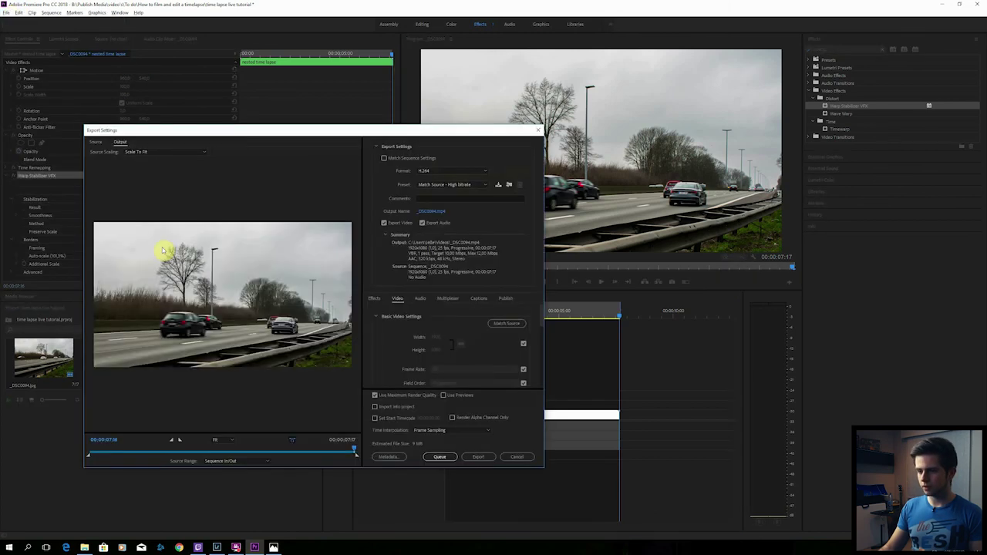
left_click(435, 214)
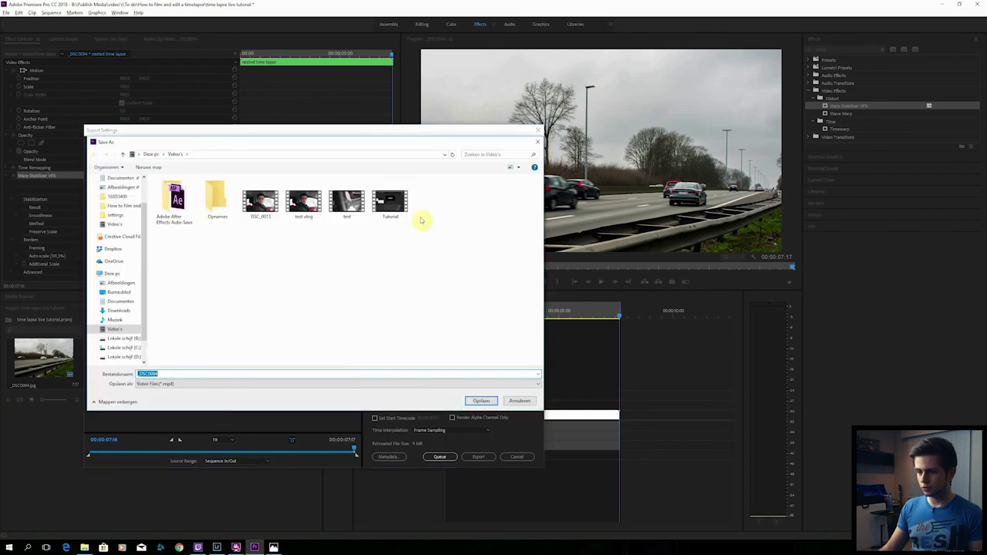
left_click(119, 292)
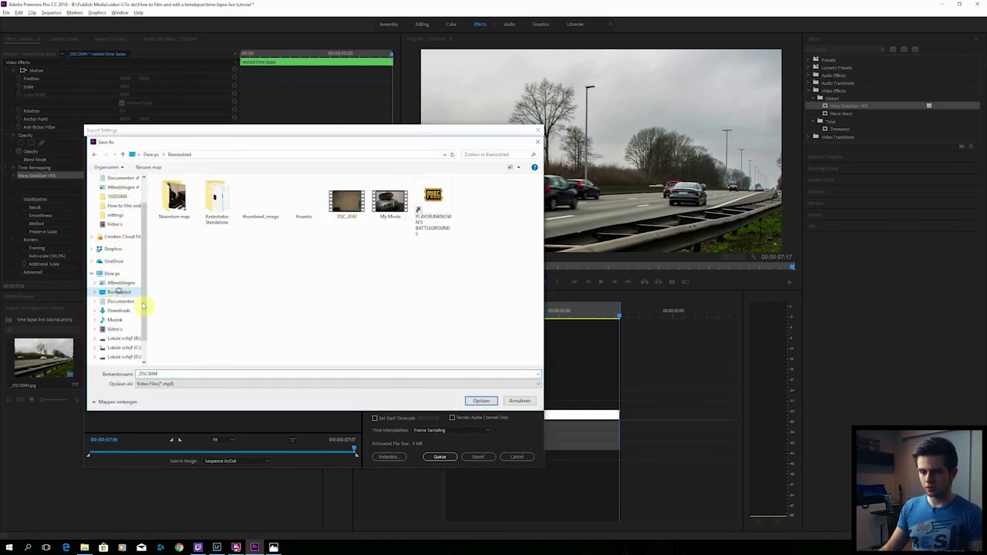
left_click(478, 401)
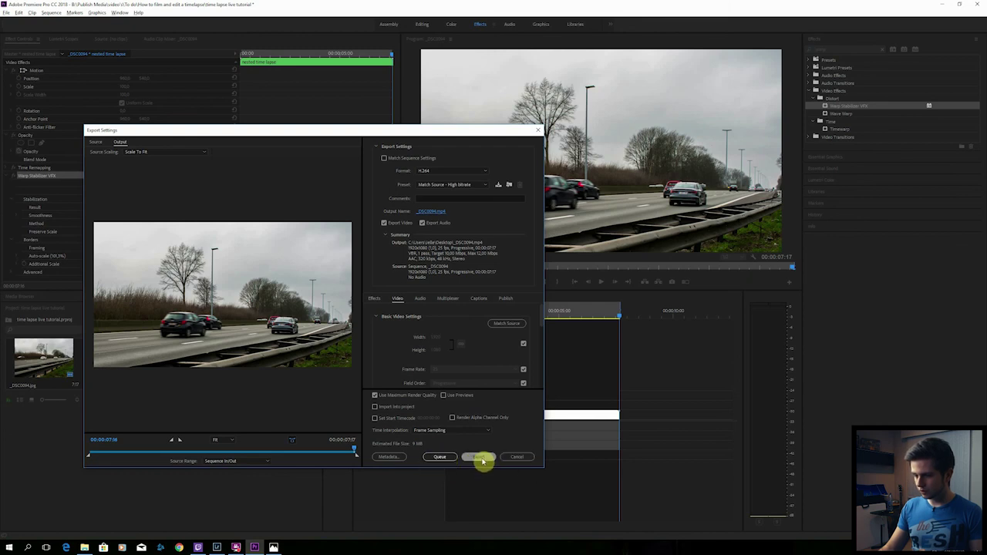
left_click(479, 458)
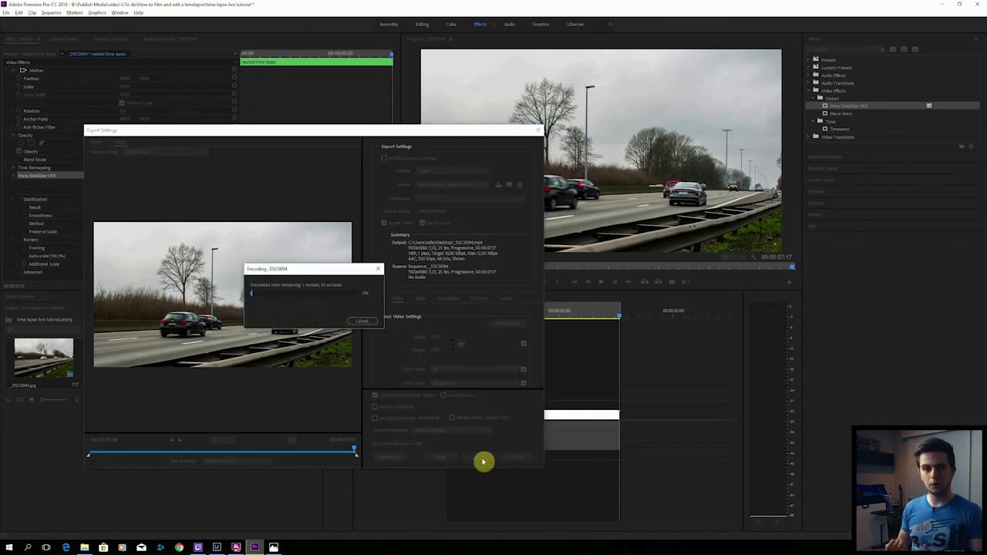